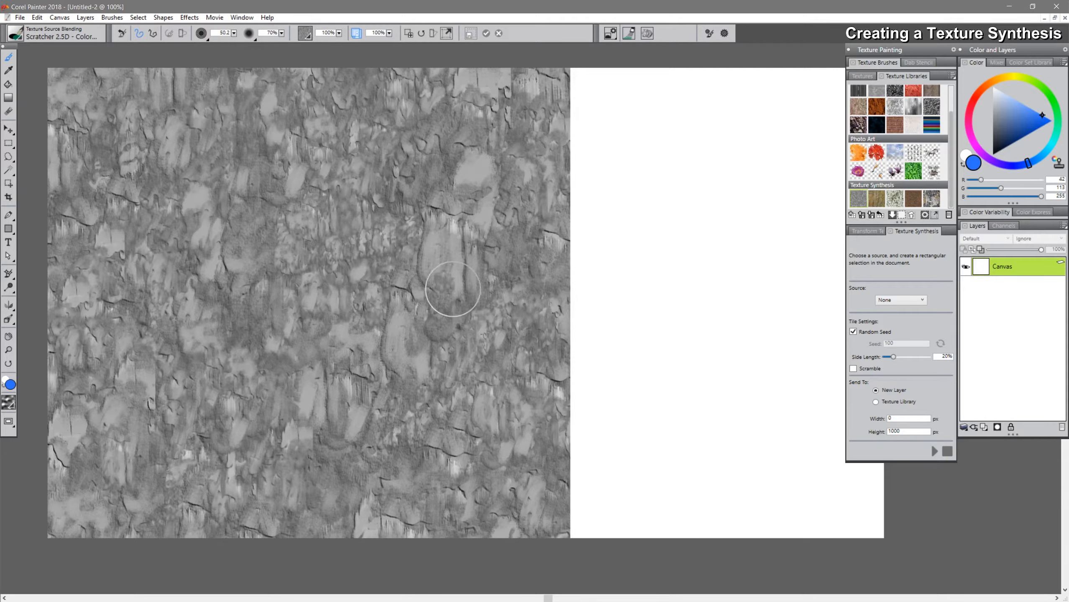
Step: Fill the canvas with the current gray texture at its original tile size
left_click(38, 18)
left_click(48, 156)
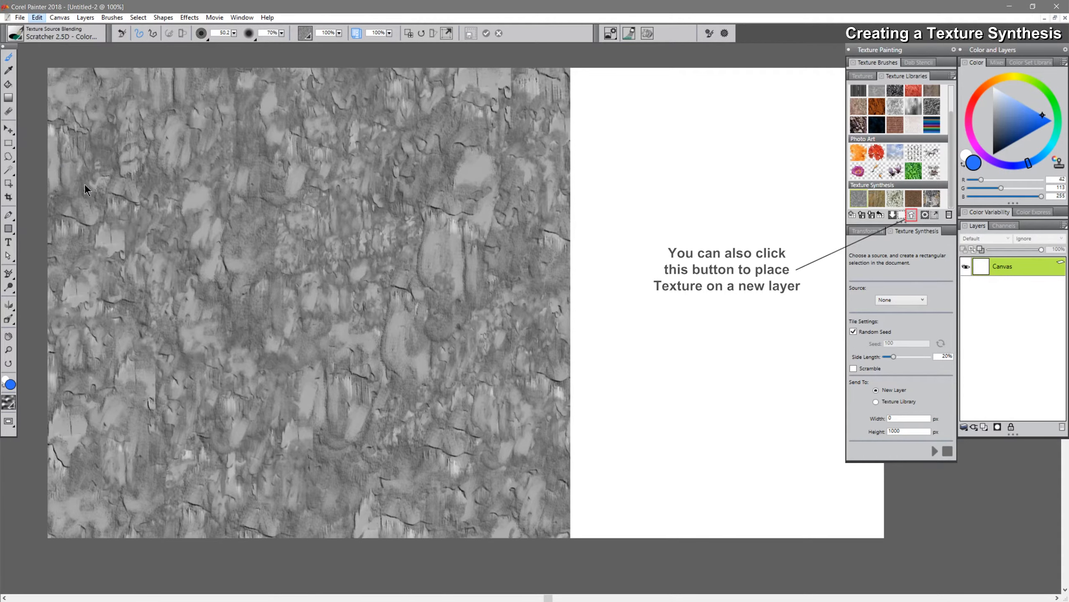
left_click(537, 280)
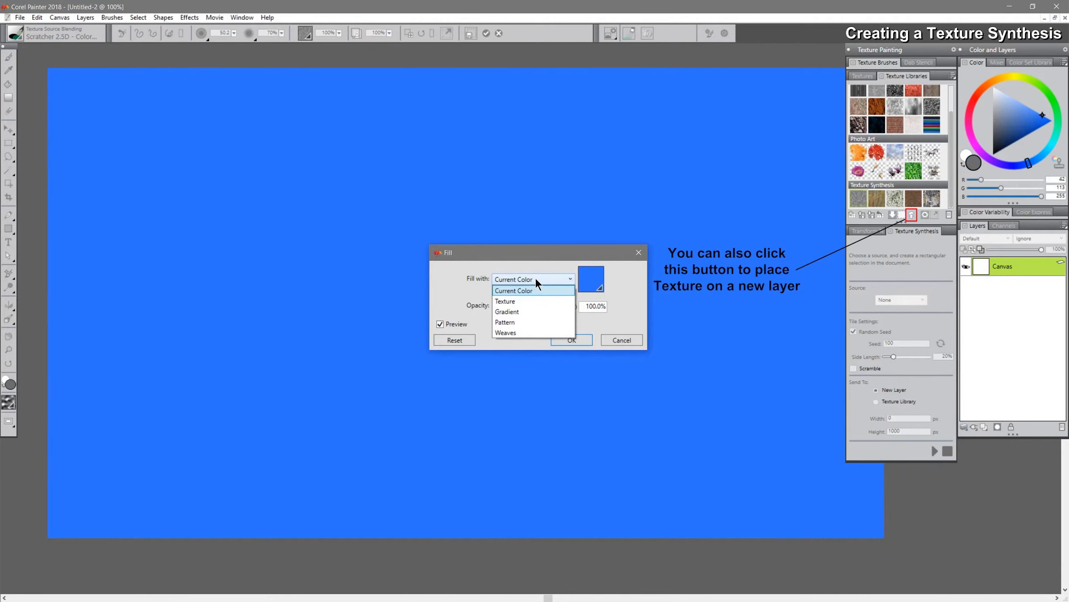
left_click(526, 301)
key("Return")
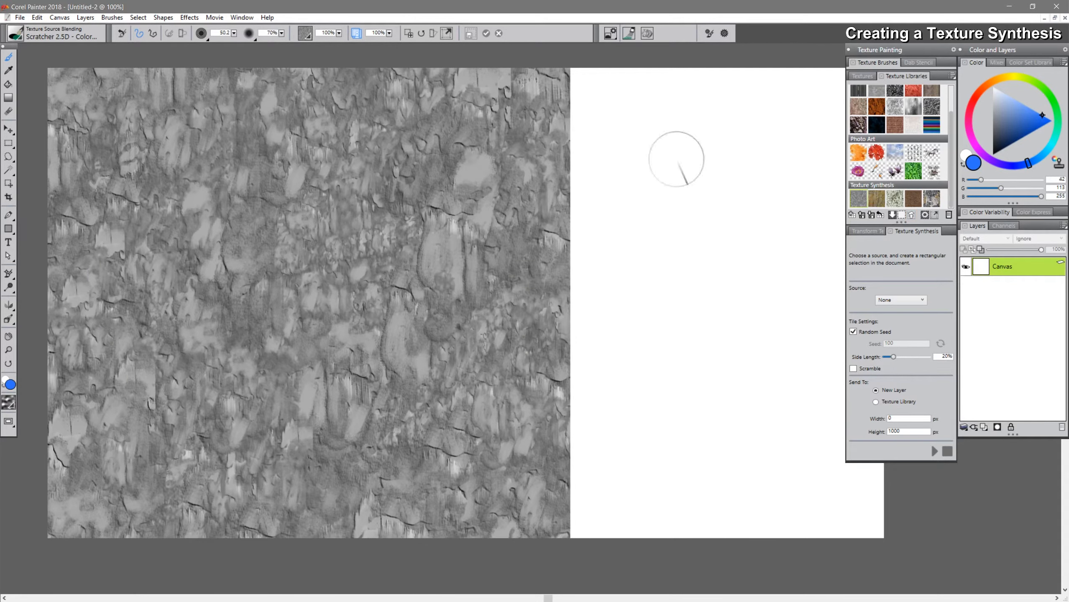
Step: Turn off the texture source display and toggle the Canvas visibility to check the texture fill
left_click(357, 34)
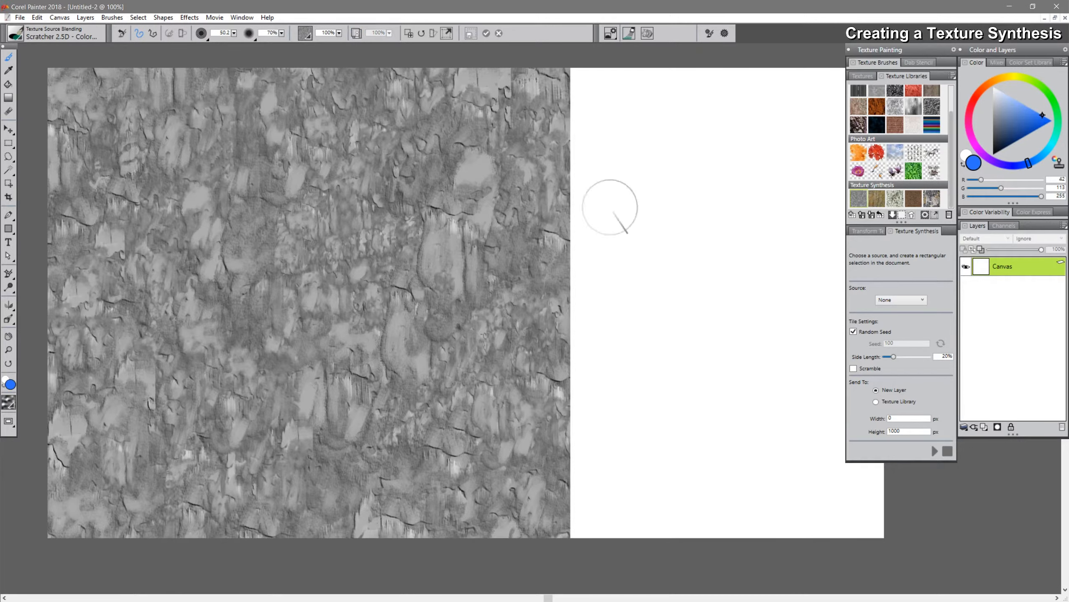
left_click(965, 263)
left_click(966, 264)
left_click(966, 264)
left_click(967, 265)
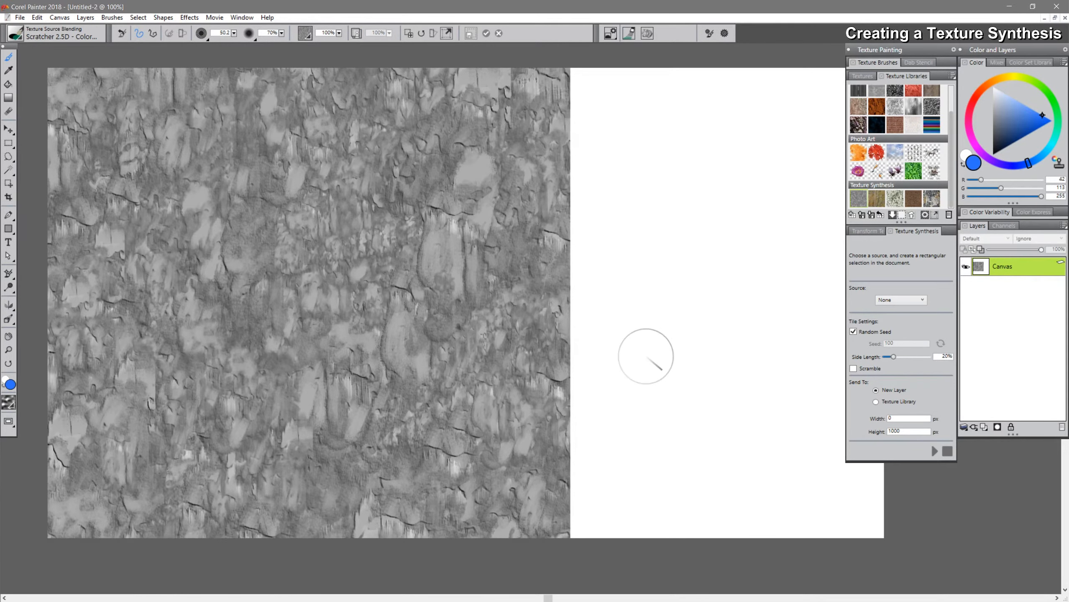
Step: Marquee-select a rectangular area of the gray texture and set the texture synthesis source to Document
left_click(9, 145)
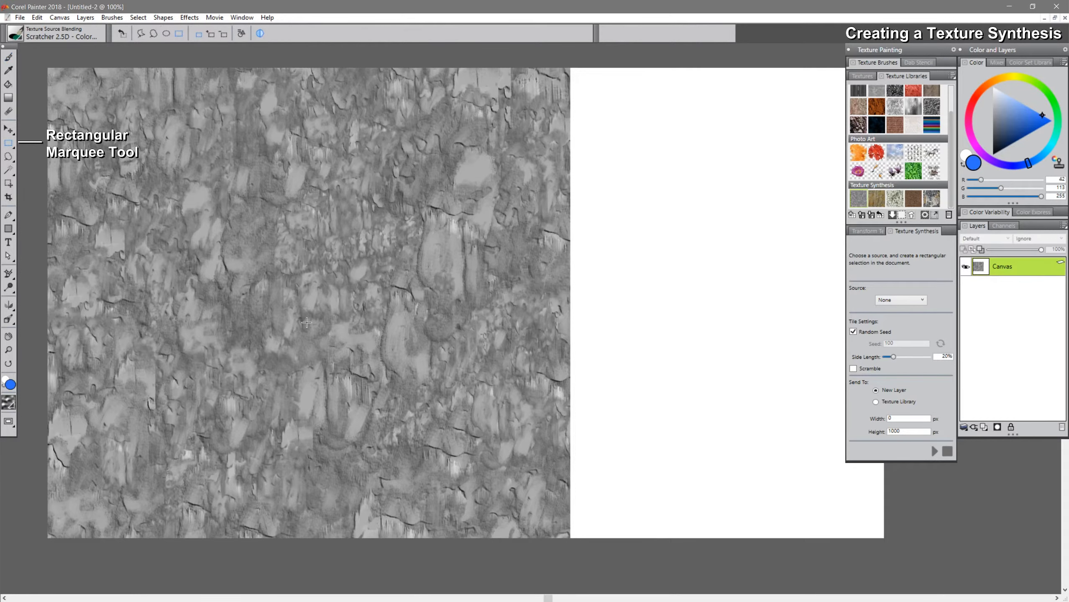
left_click_drag(290, 144, 530, 319)
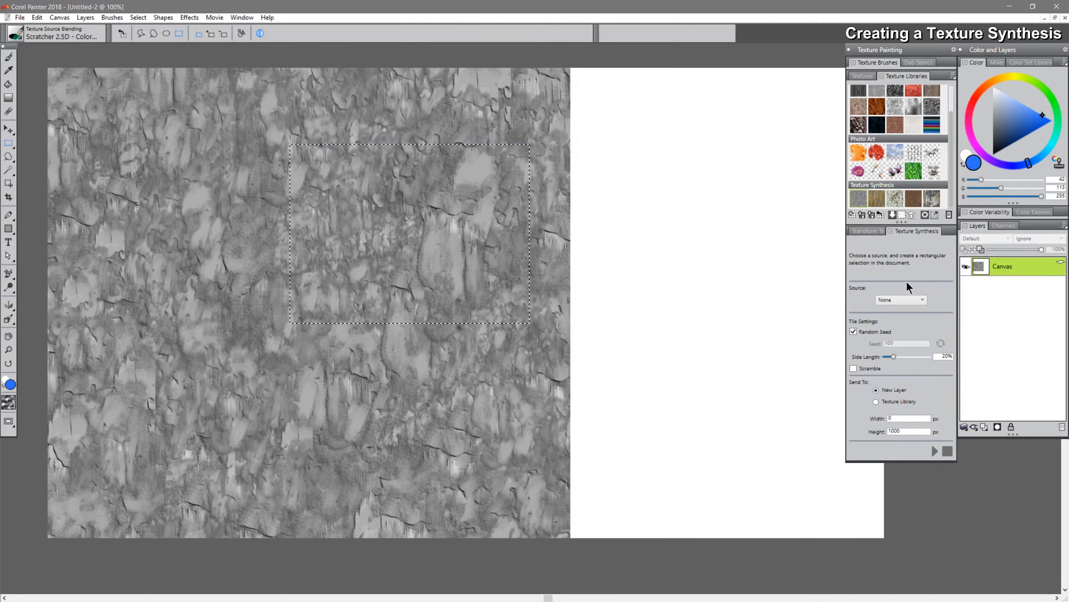
left_click(900, 300)
left_click(893, 327)
Step: Reselect a smaller rectangle in the upper right part of the texture and synthesize it to a new layer
left_click(10, 142)
left_click_drag(310, 145, 497, 285)
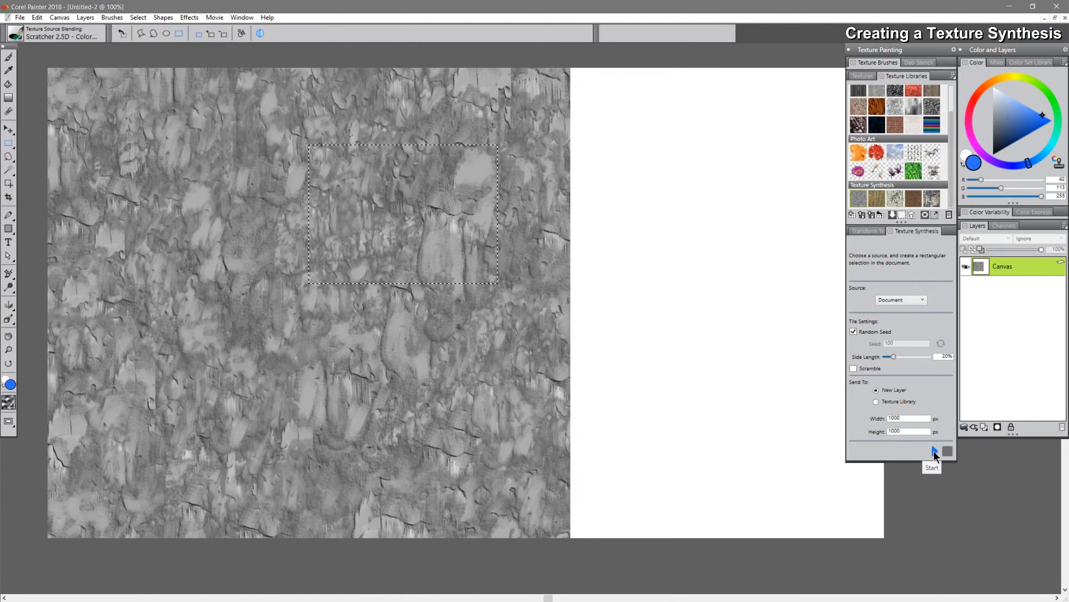
left_click(935, 452)
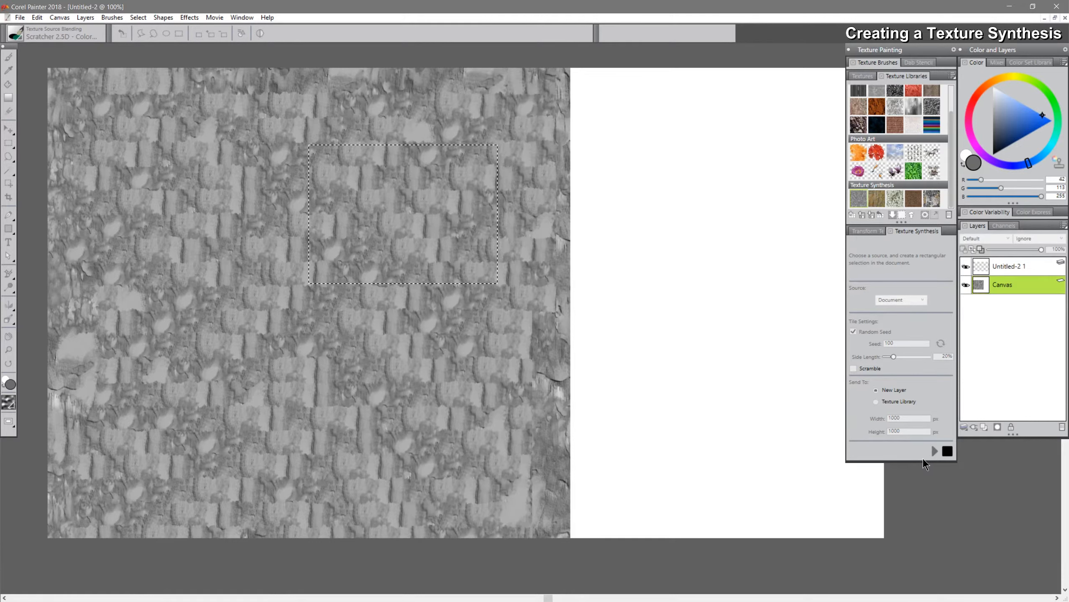
Step: Toggle the synthesized layer's visibility to compare it with the Canvas, and delete that layer
left_click(965, 266)
left_click(966, 267)
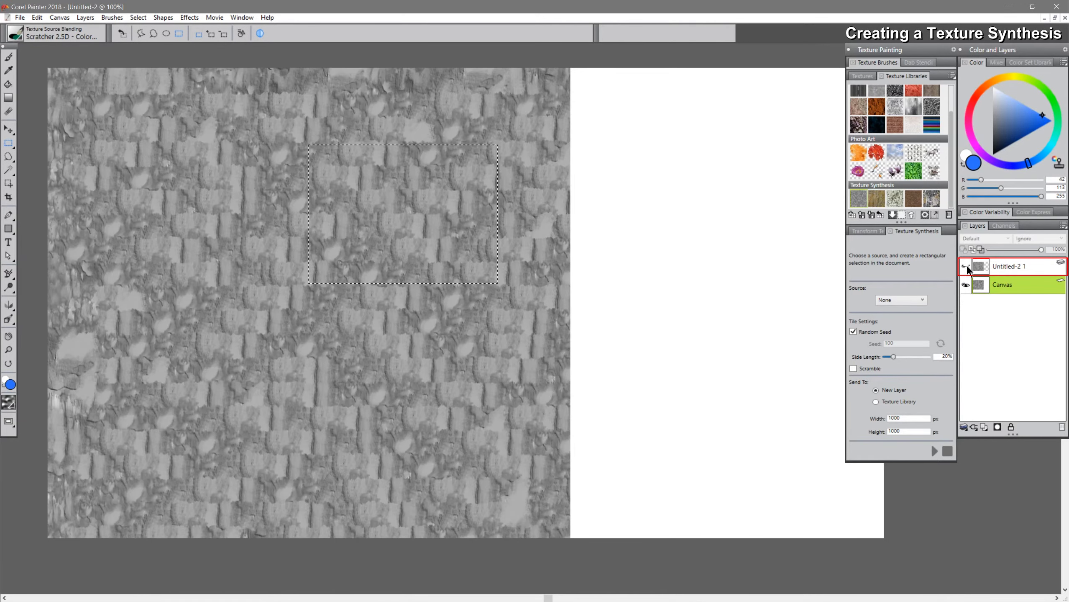
left_click(966, 266)
left_click(966, 267)
left_click(1019, 267)
left_click(1062, 427)
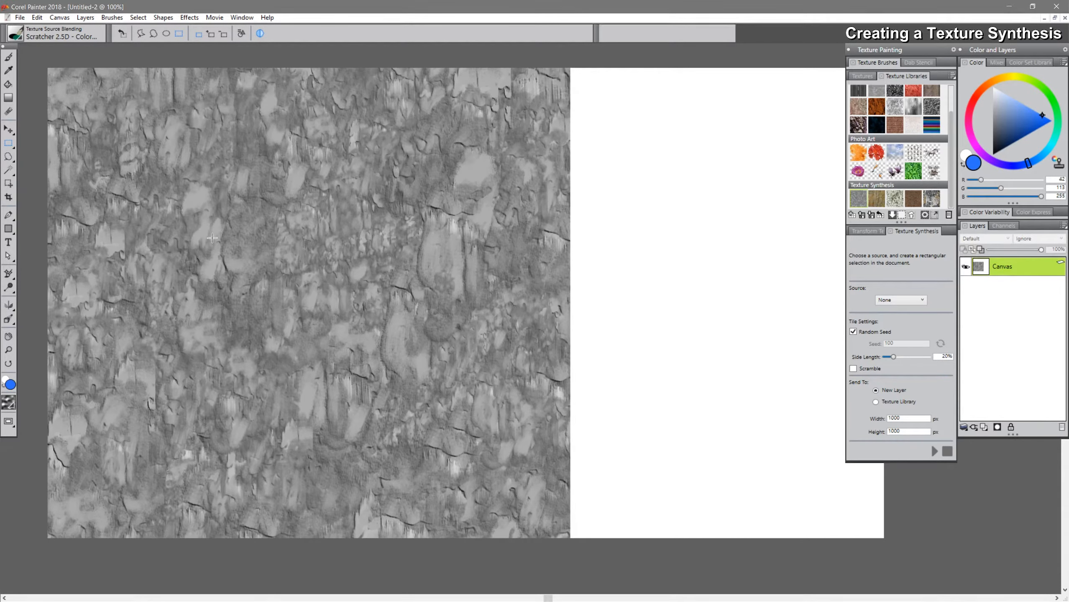
Step: Marquee-select a rectangle in the left part of the texture and start a Document synthesis from it, stopping it partway
left_click_drag(95, 244, 263, 367)
left_click(905, 300)
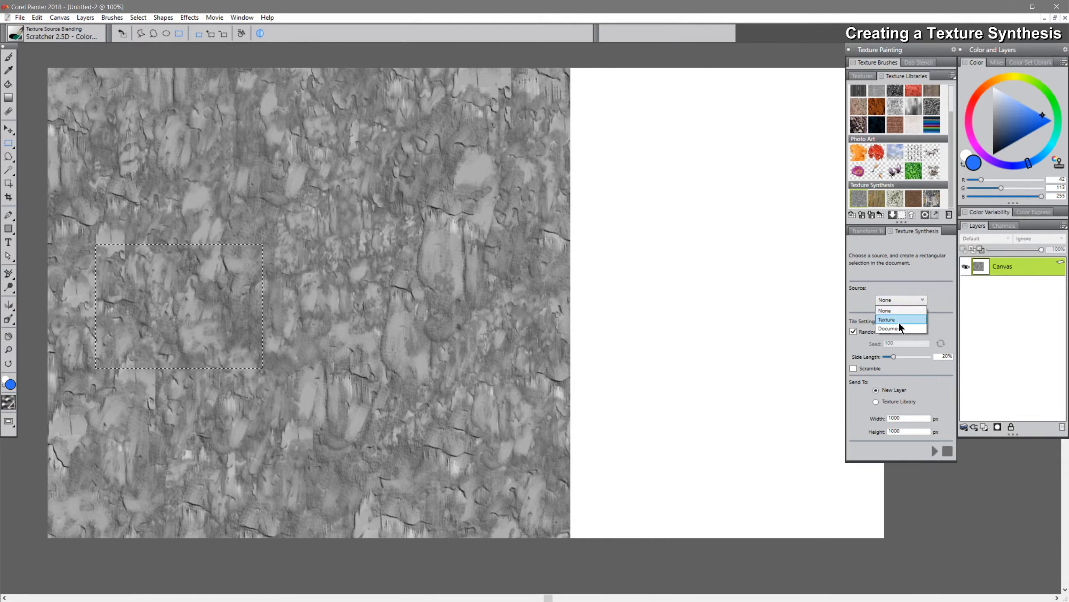
left_click(898, 321)
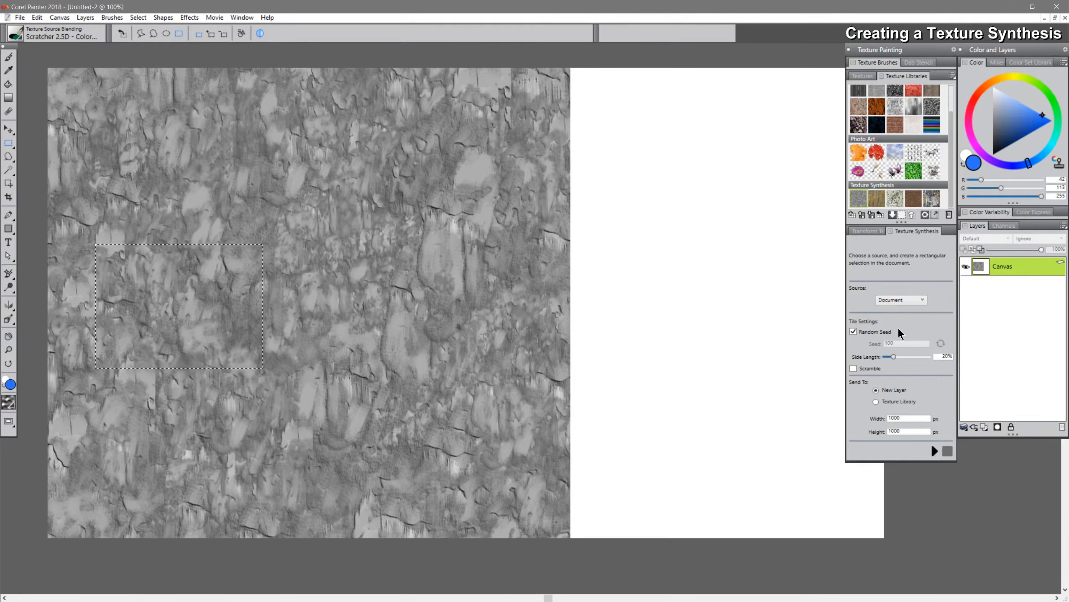
left_click(936, 452)
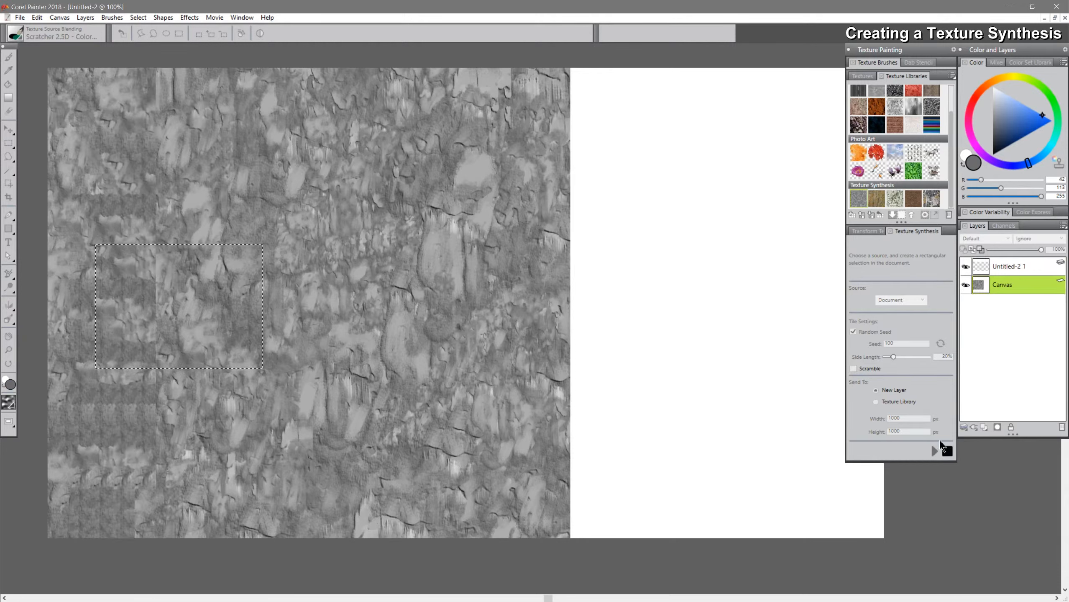
left_click(947, 449)
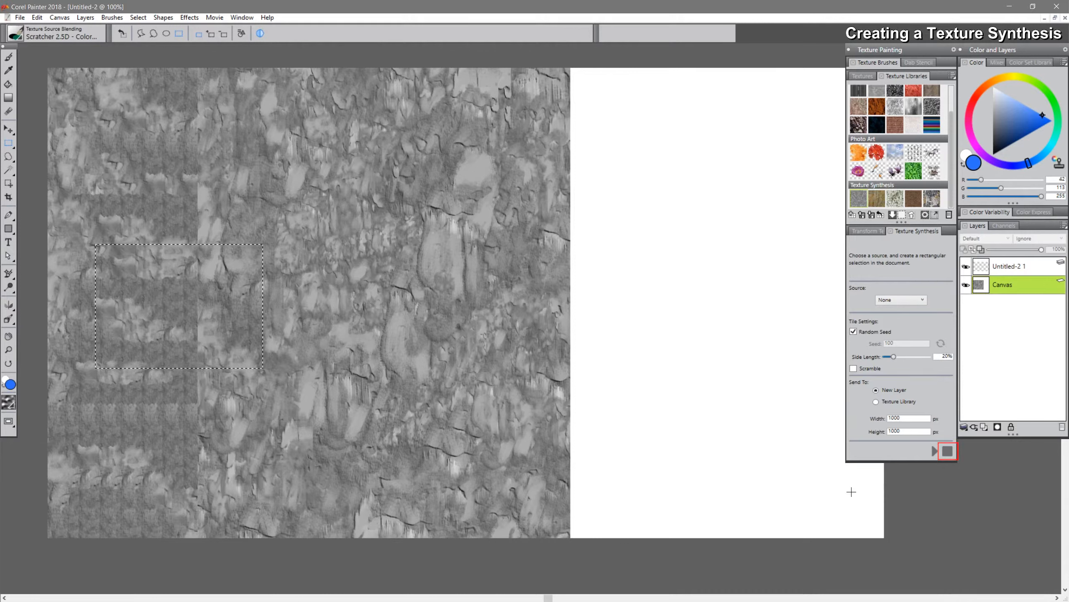
Step: Synthesize part of a new layer from the Document source with Random Seed off and a 2% side length, stopping it early
left_click(901, 300)
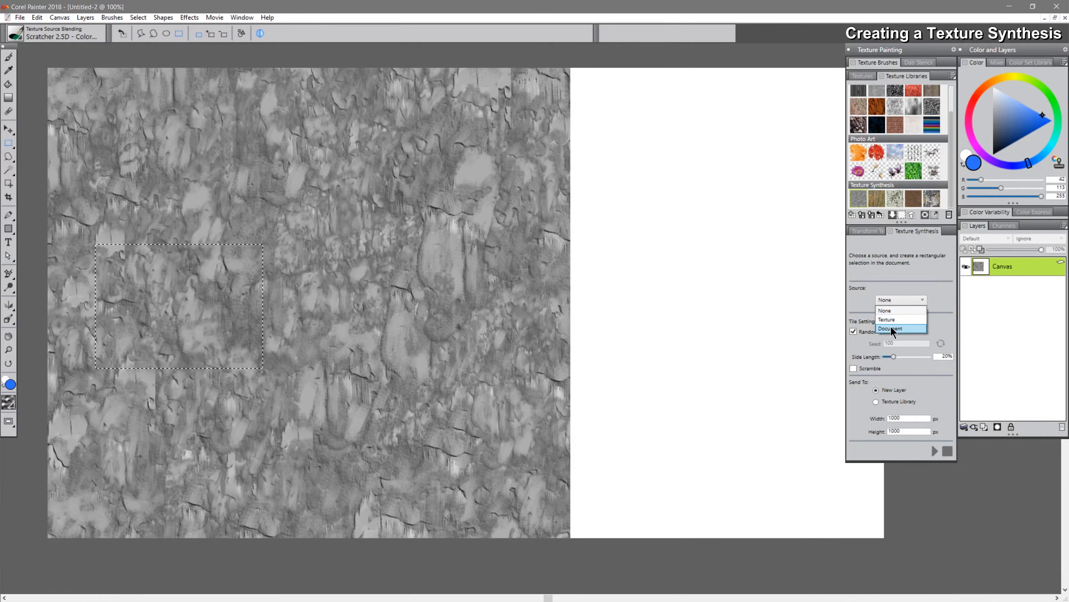
left_click(891, 328)
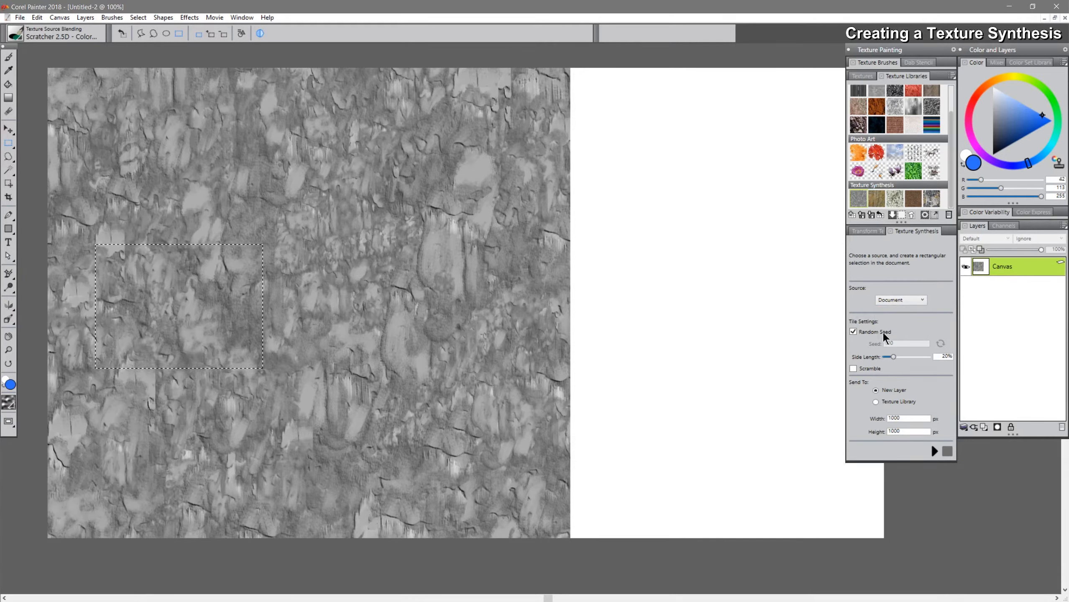
left_click(854, 332)
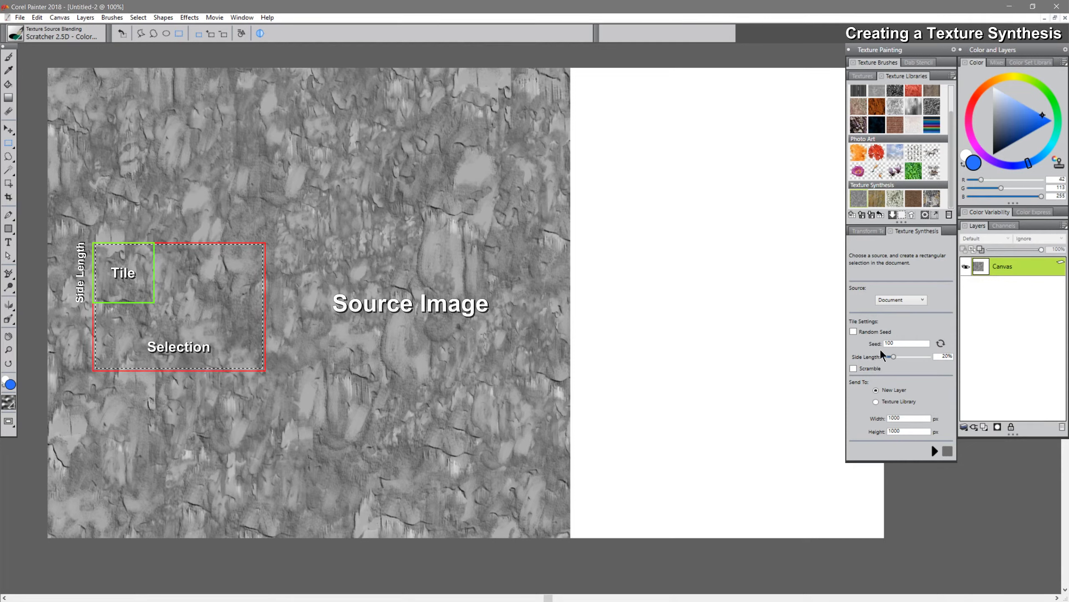
left_click_drag(893, 358, 885, 369)
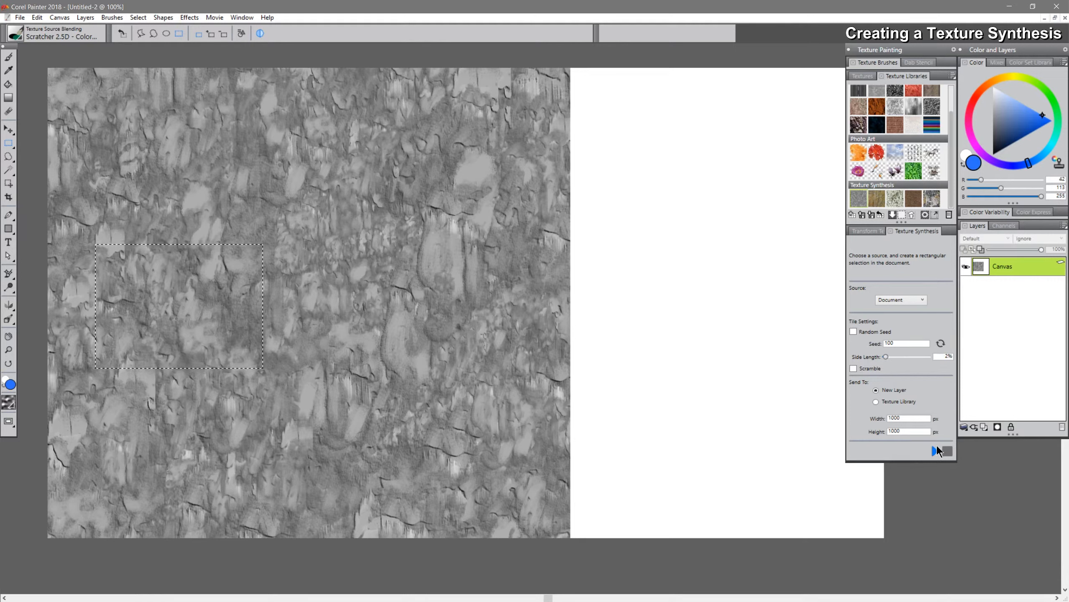
left_click(934, 450)
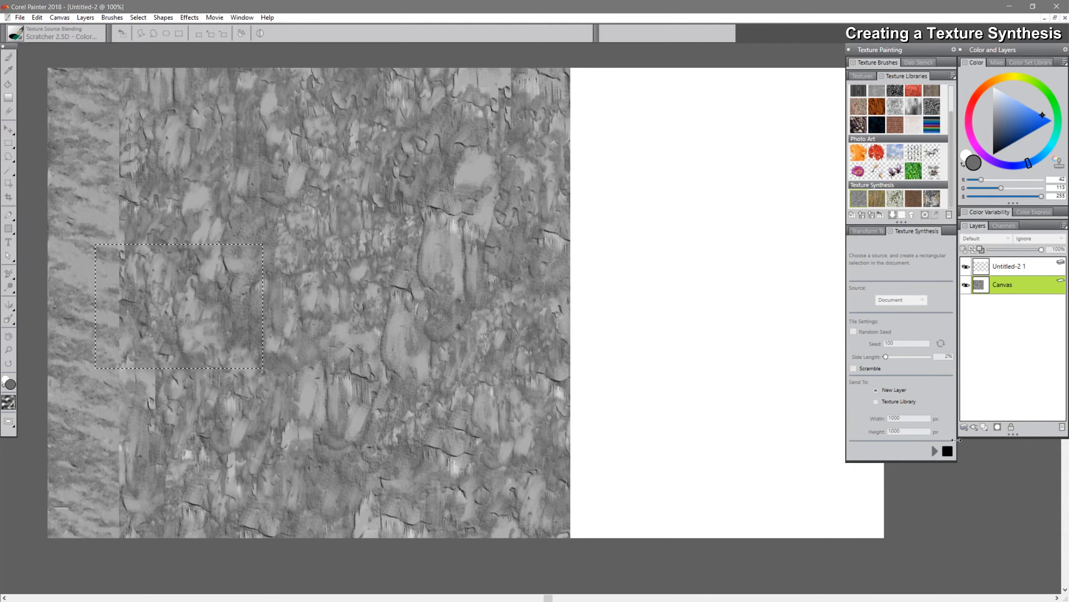
left_click(948, 451)
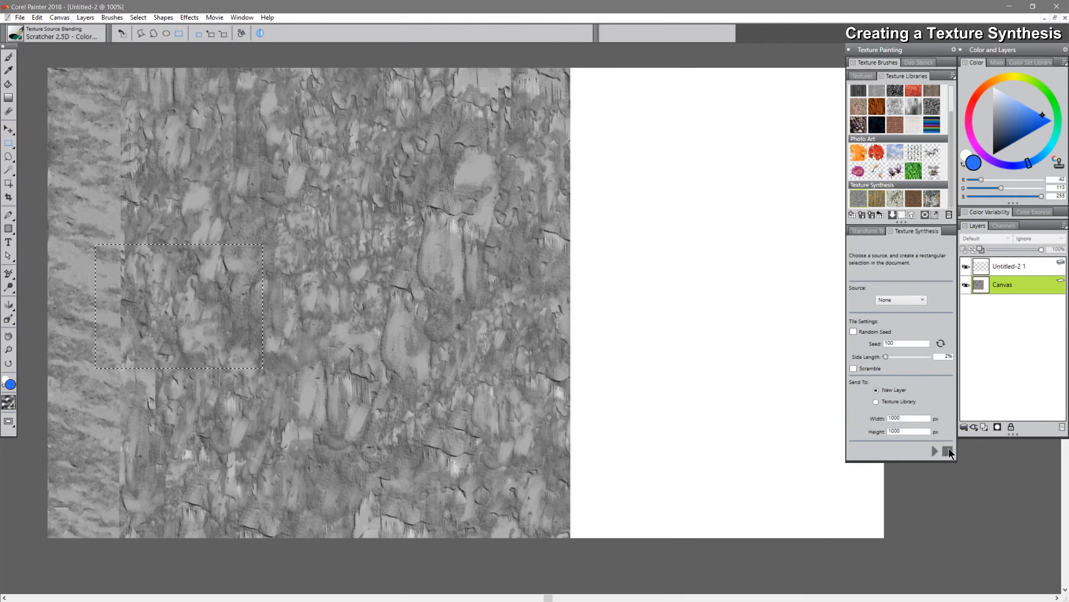
Step: Inspect the partly synthesized layer by toggling its visibility, leave it hidden, and make Canvas the active layer
left_click(973, 265)
left_click(966, 266)
left_click(966, 264)
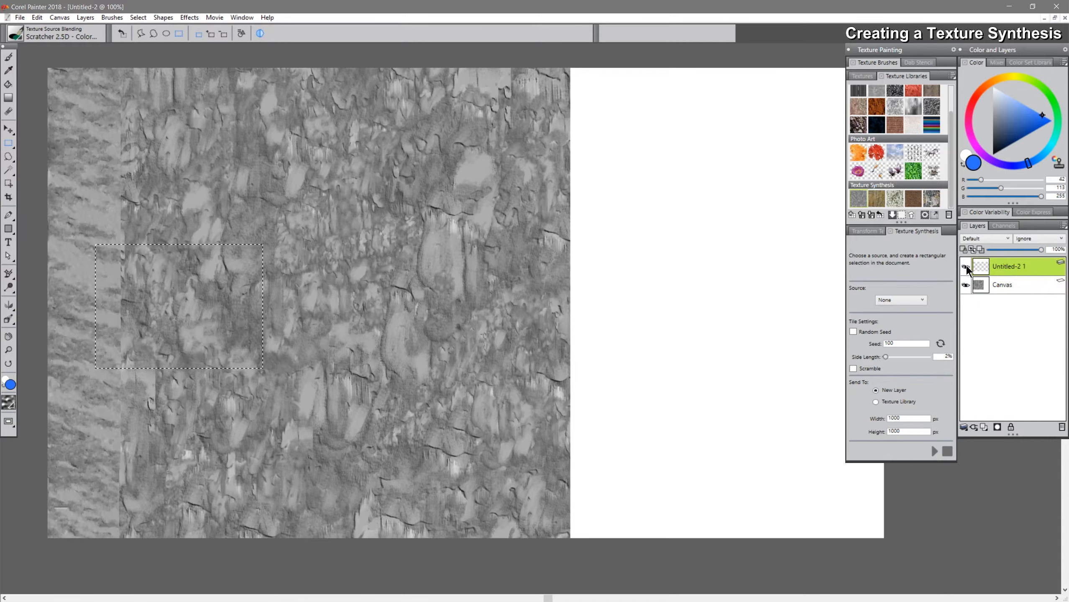
left_click(966, 264)
left_click(1005, 286)
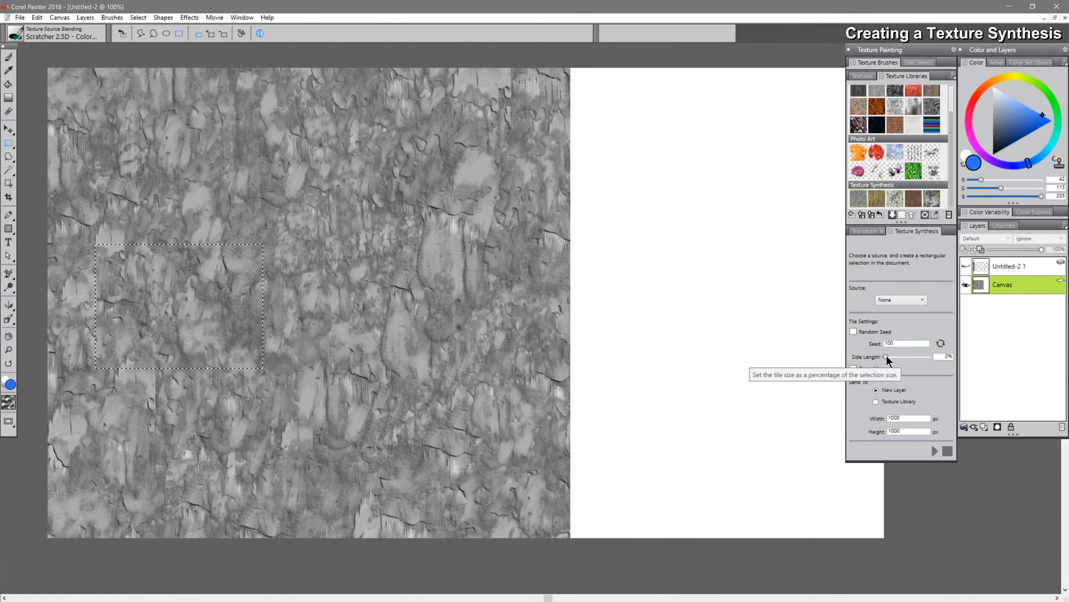
Step: Synthesize two new layers with a 58% side length, the first without Scramble and the second with Scramble enabled
left_click_drag(886, 357, 910, 357)
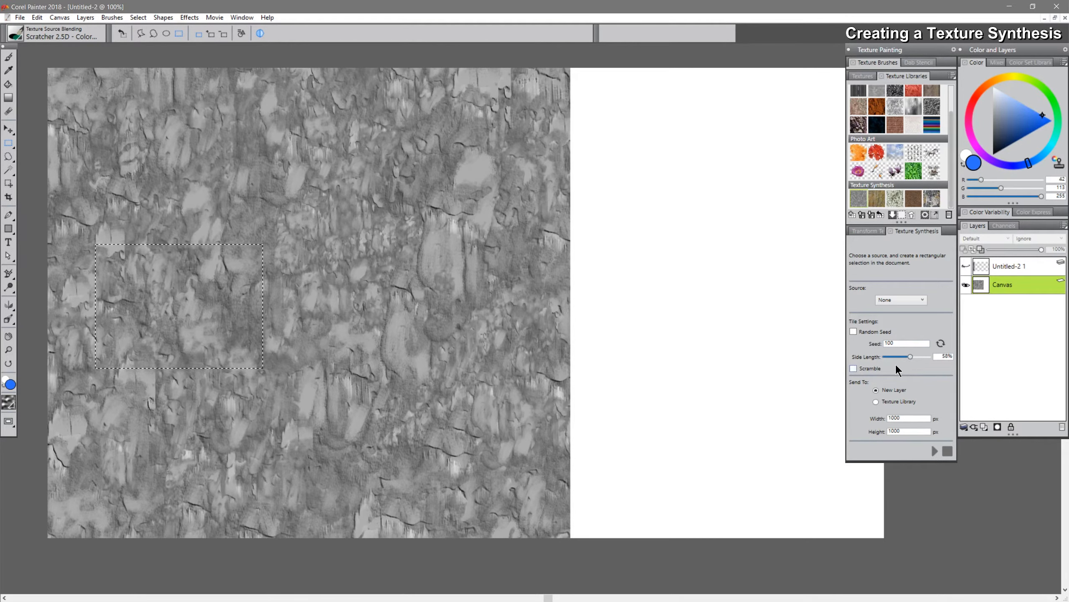
left_click(937, 450)
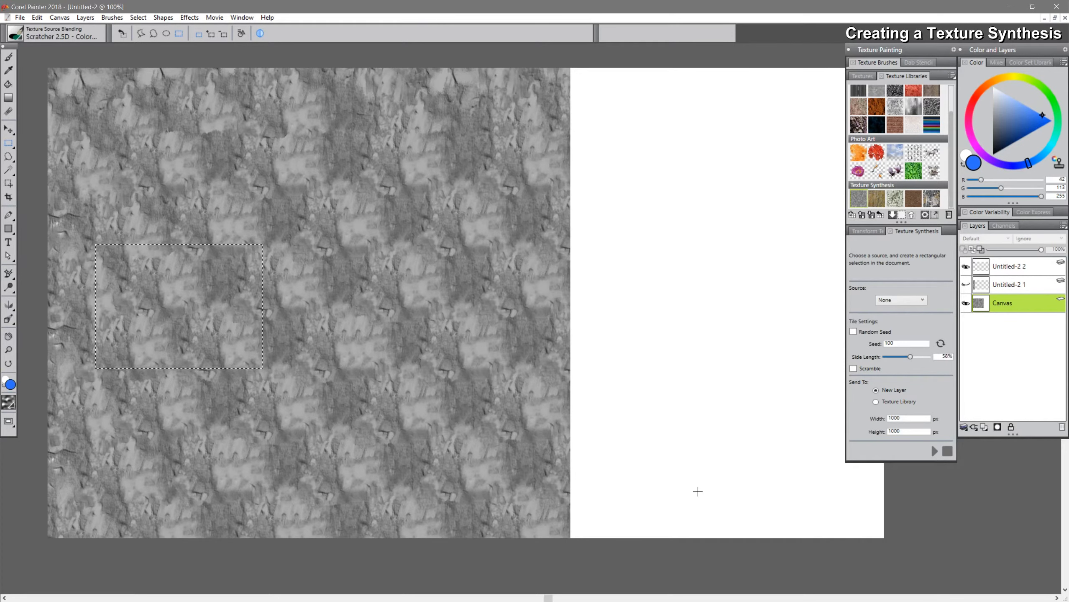
left_click(854, 368)
left_click(934, 449)
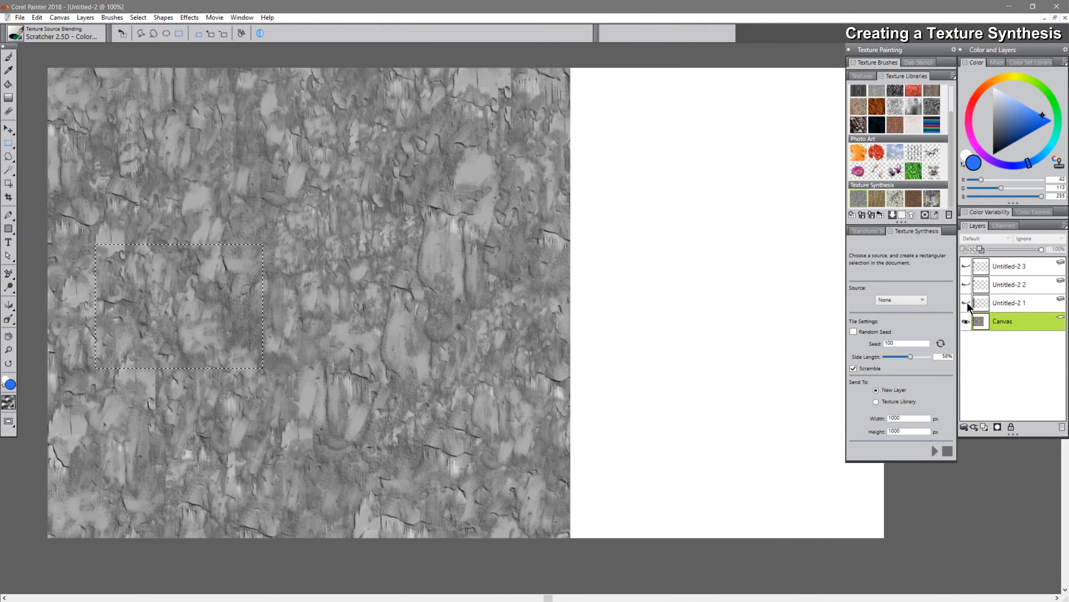
Step: Compare the three synthesized layers by showing and hiding them in turn
left_click(967, 303)
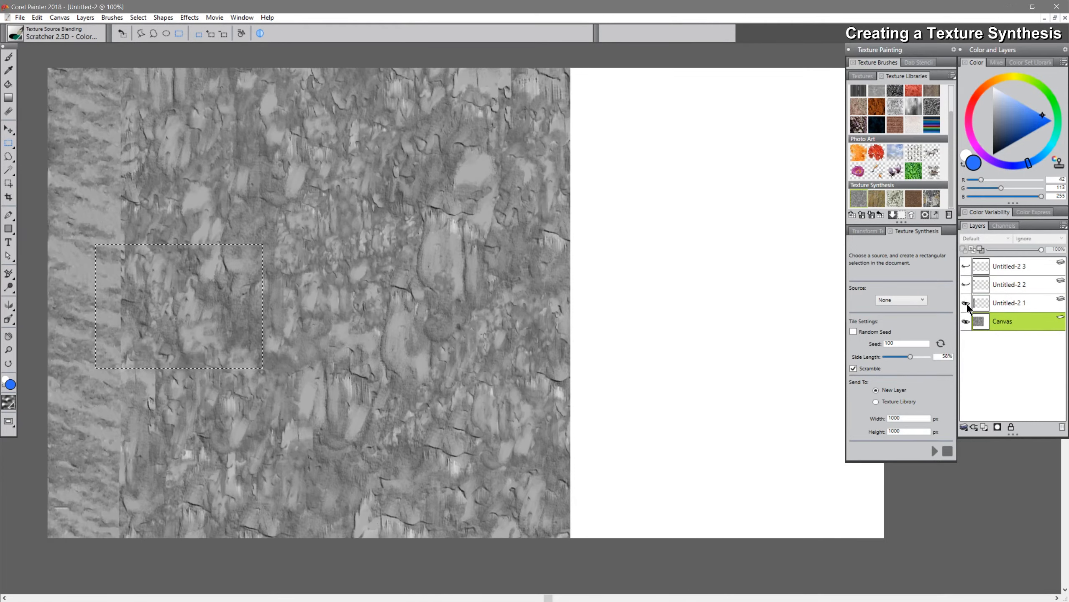
left_click(966, 303)
left_click(966, 285)
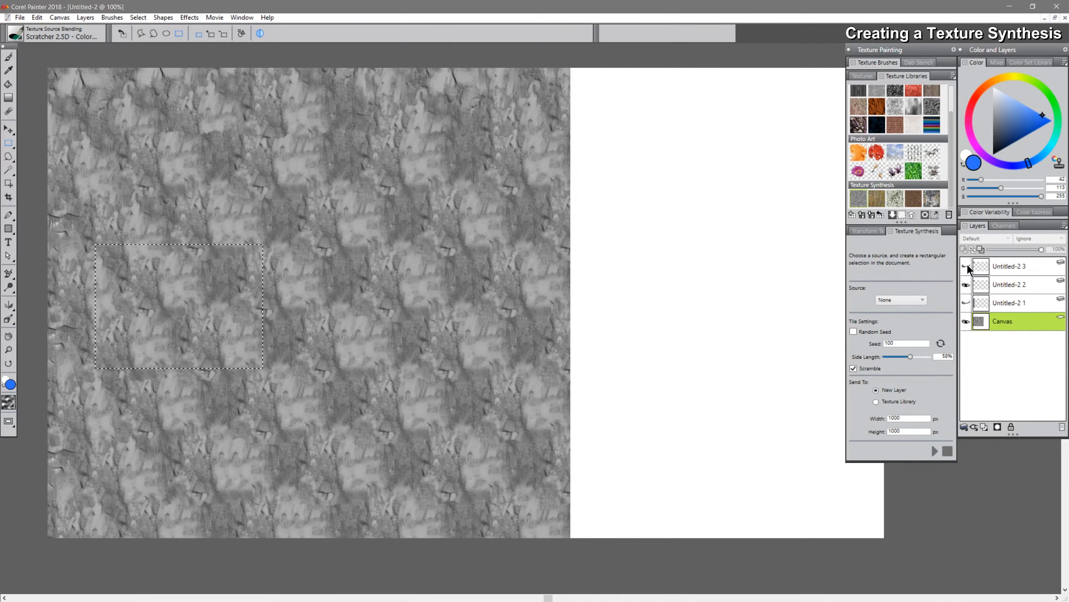
left_click(966, 267)
left_click(966, 267)
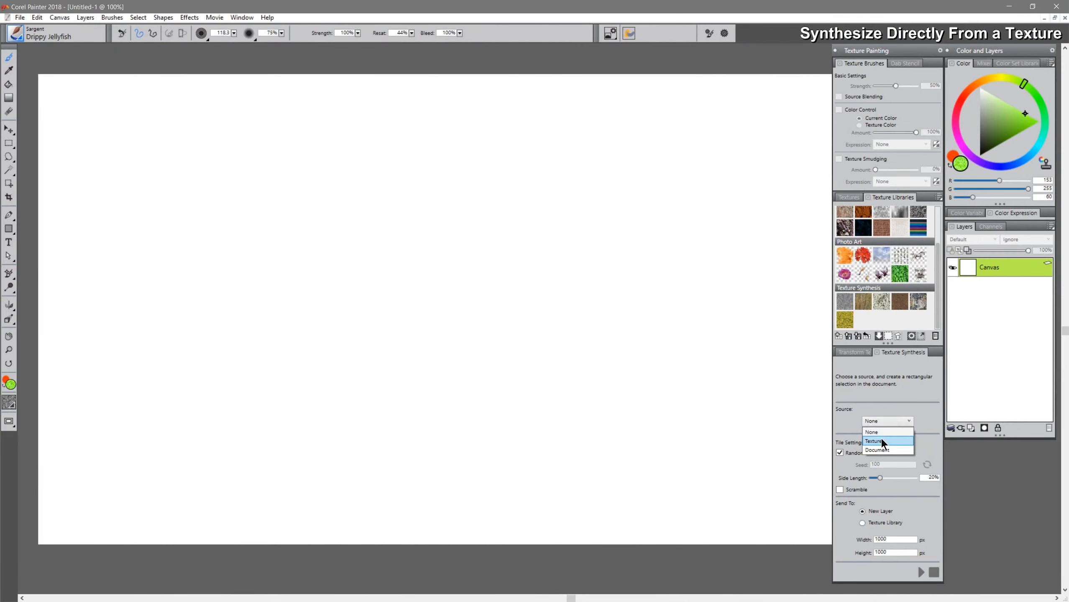
Step: In the Untitled-1 document, set the synthesis source to Texture and choose the brown soil texture
left_click(880, 441)
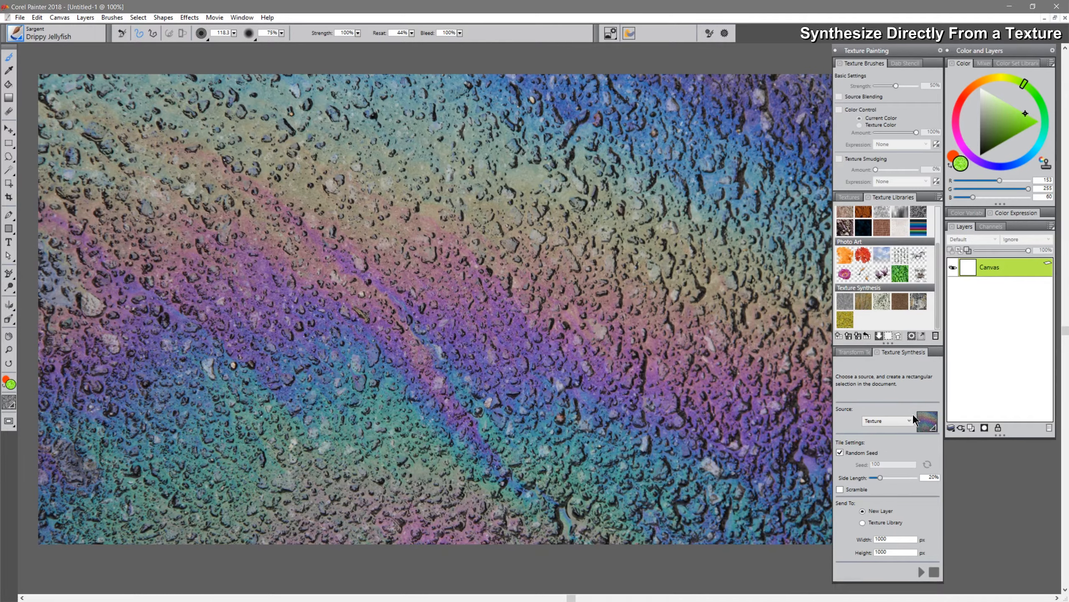
left_click(923, 418)
left_click(987, 575)
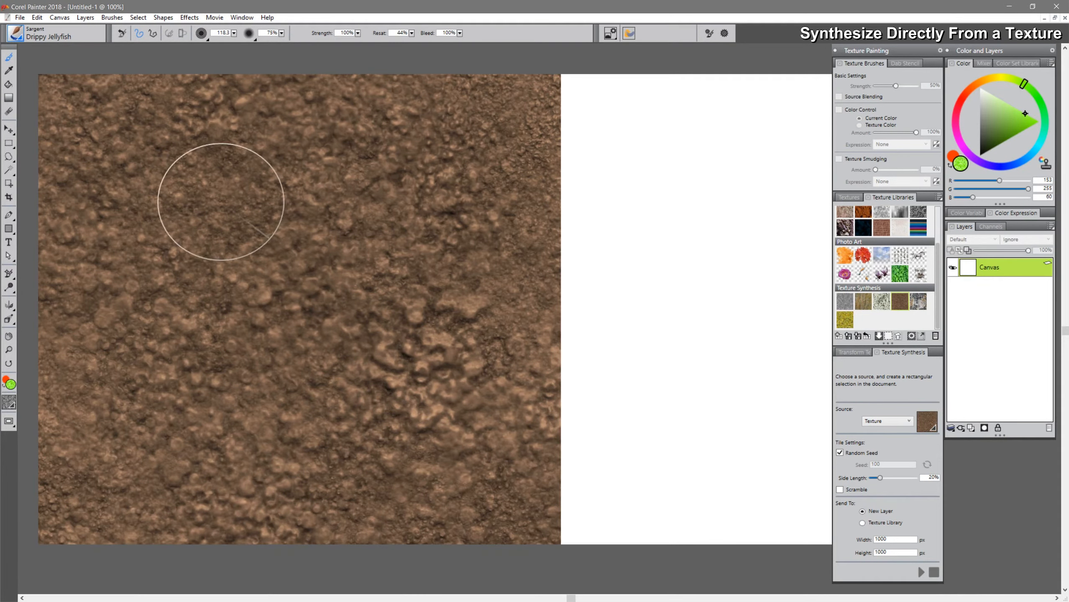
Step: Marquee-select a large rectangle in the middle of the brown texture and synthesize it to a new layer with Scramble enabled
left_click(8, 143)
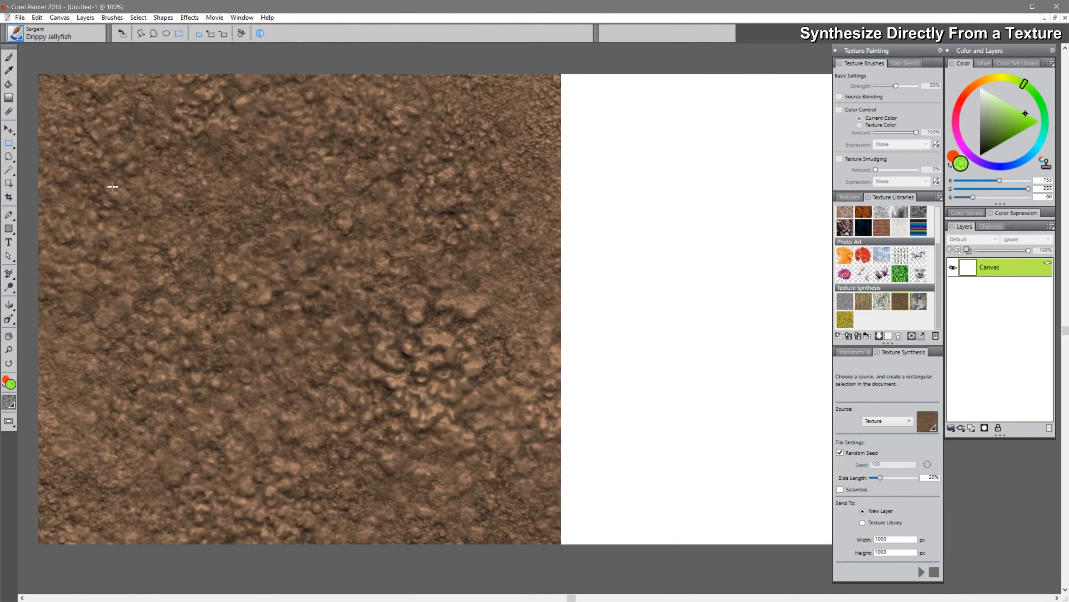
left_click_drag(350, 346, 445, 434)
left_click(840, 489)
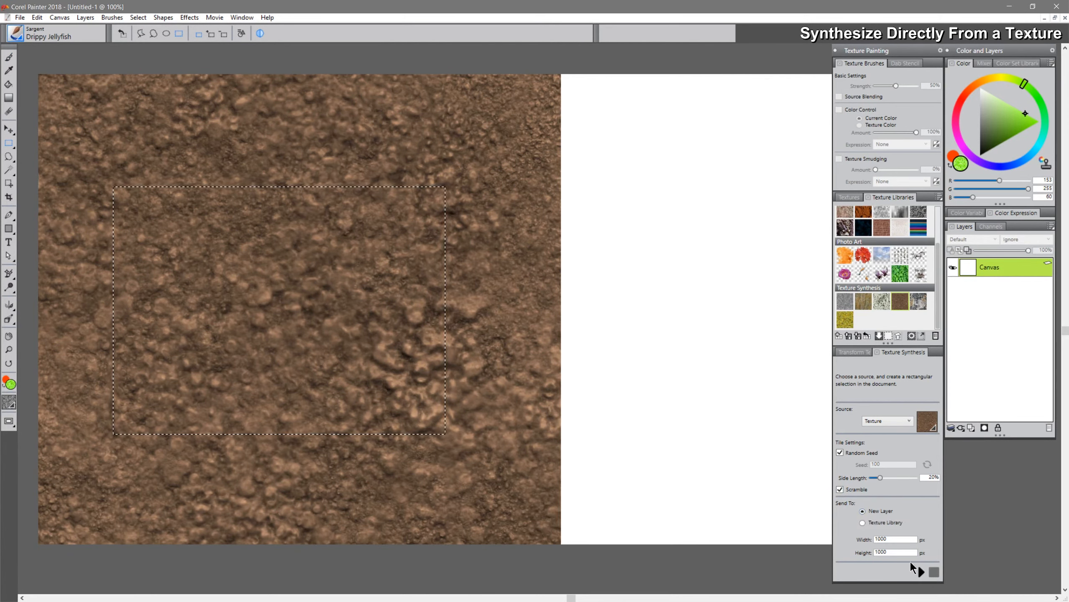
left_click(920, 571)
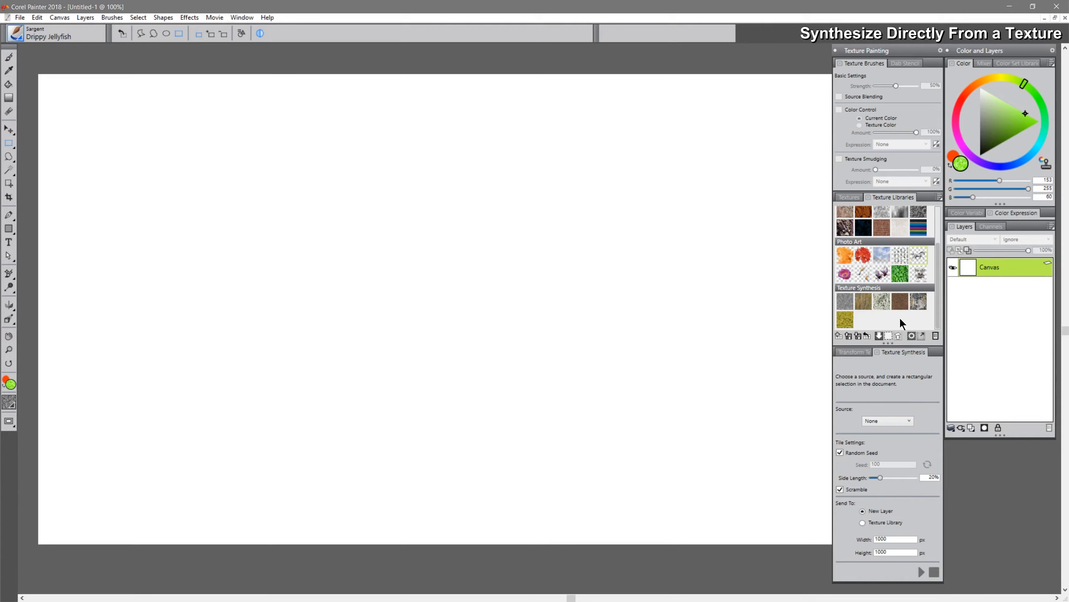
Step: Choose the white horse texture from the Photo Art library and set the synthesis source to Texture
left_click(920, 256)
left_click(883, 441)
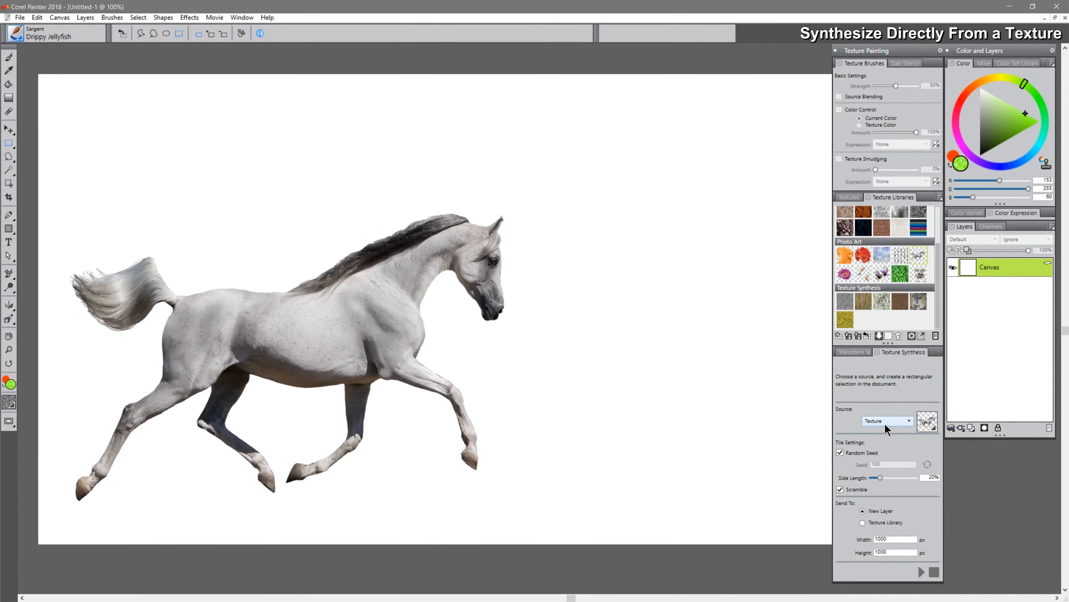
Step: Marquee-select a rectangle over the horse's body and head and synthesize it to a new layer
left_click_drag(142, 209, 515, 396)
left_click(921, 572)
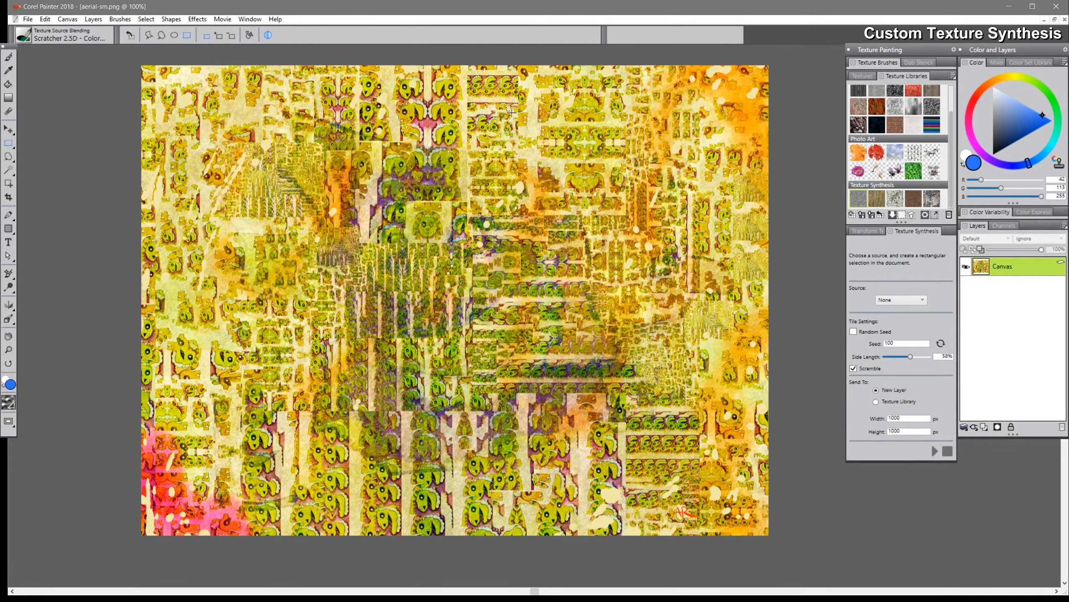
Step: In aerial-sm.png, marquee-select an area in the upper right of the image and synthesize it to a new layer with Random Seed, side length 20% and Scramble
left_click_drag(507, 106, 677, 250)
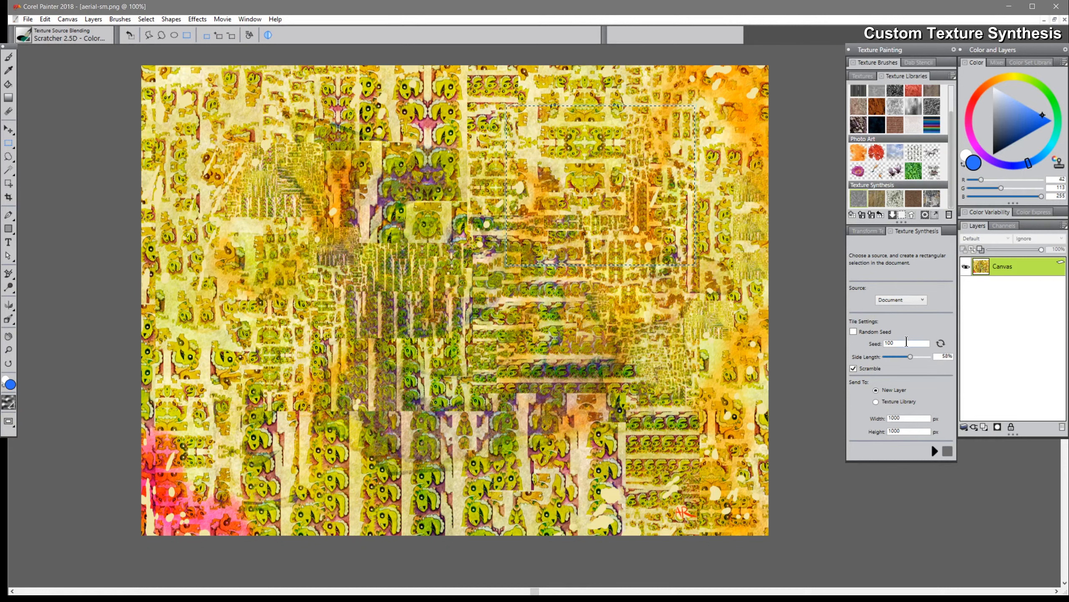
left_click(854, 332)
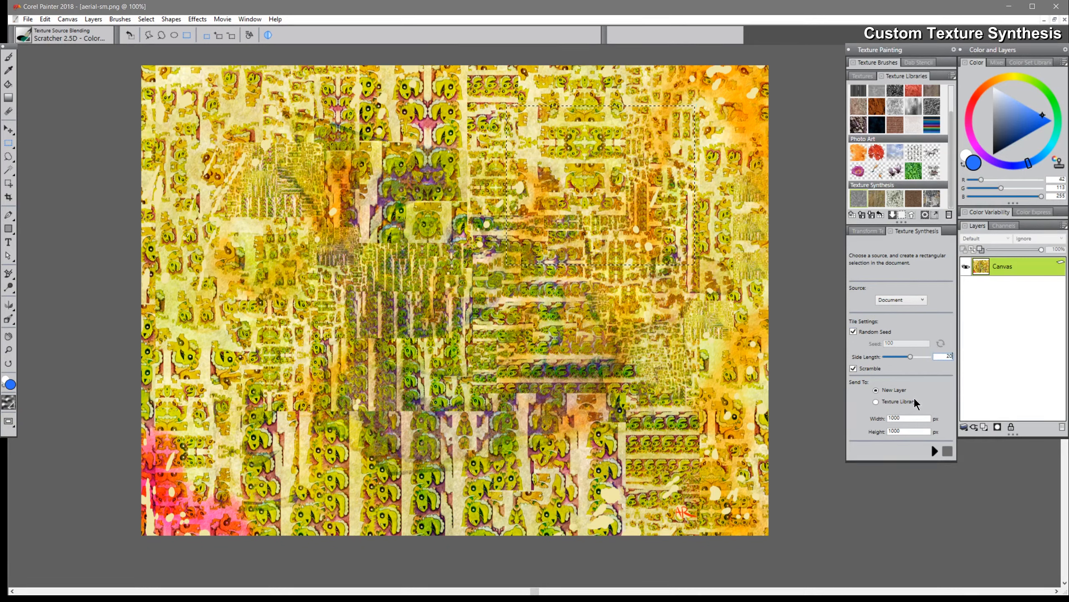
left_click(931, 367)
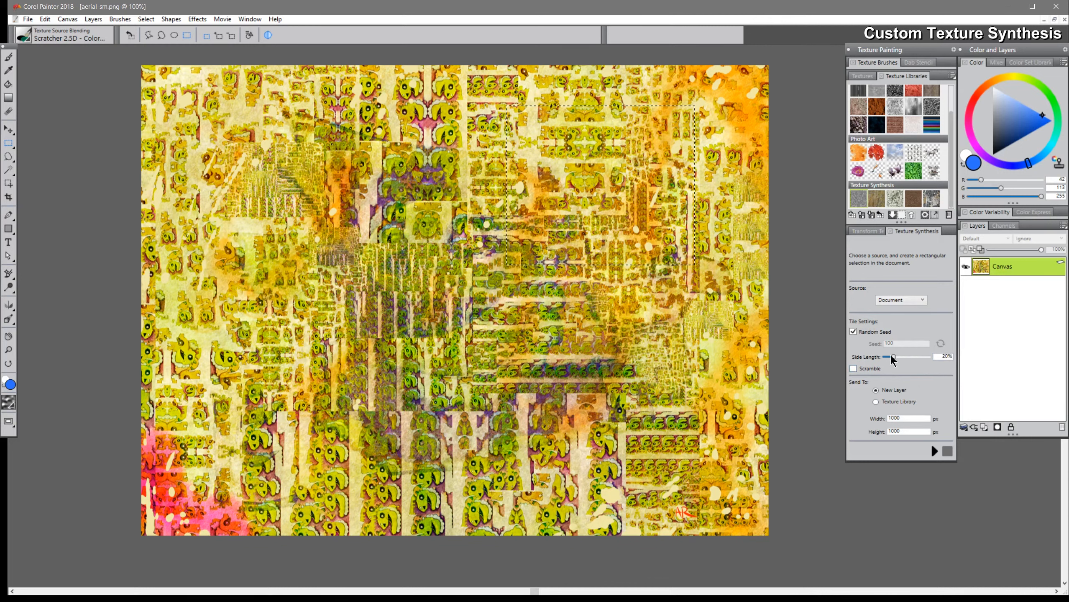
left_click(868, 369)
left_click(934, 450)
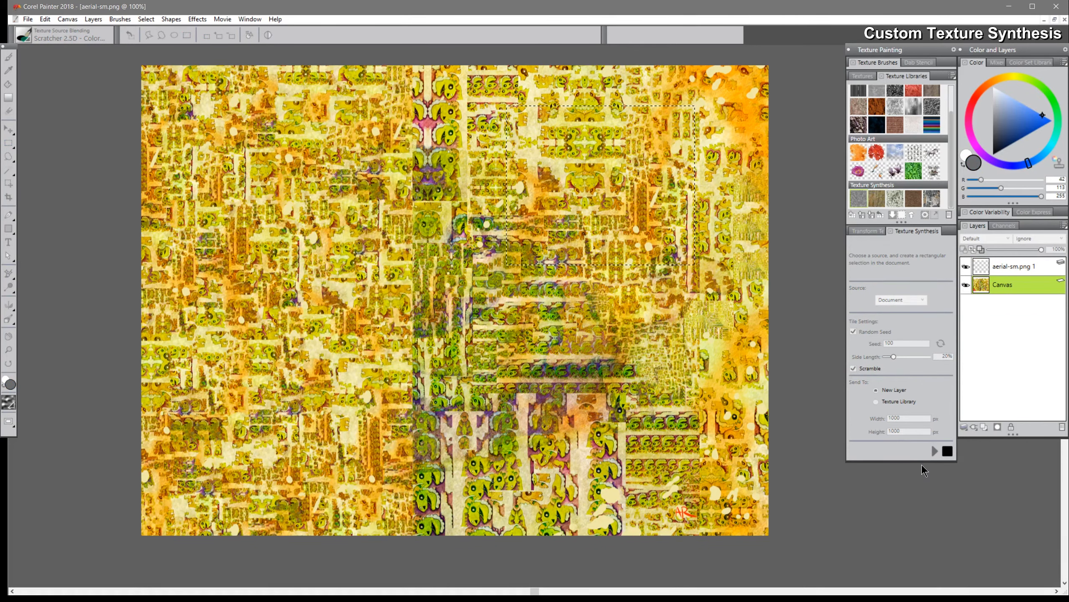
Step: Inspect the synthesized layer on its own by hiding the canvas and toggling the layer's visibility
left_click(966, 285)
left_click(966, 266)
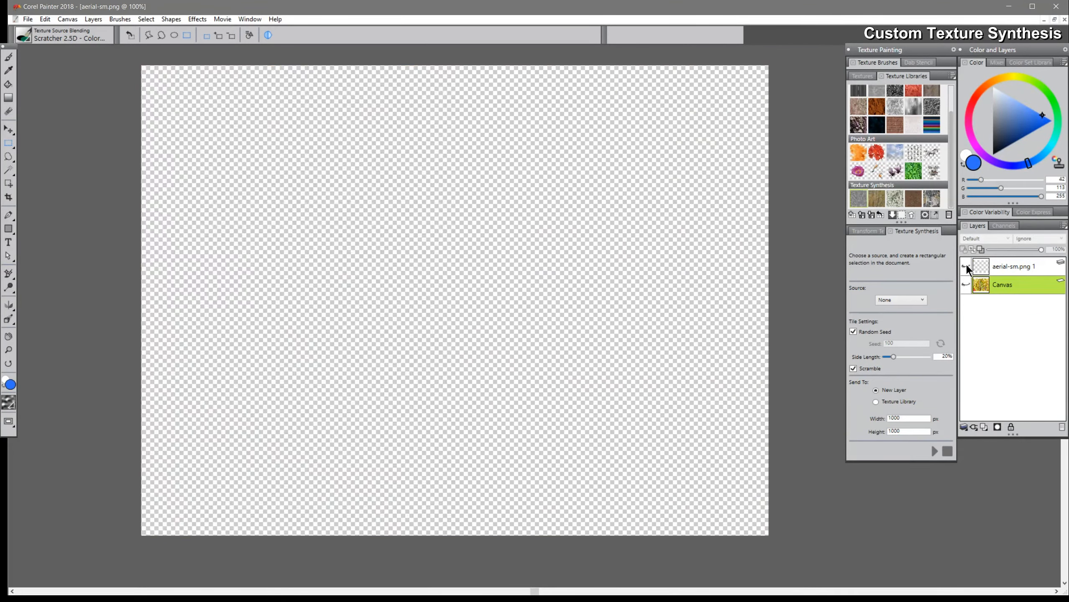
left_click(966, 266)
left_click(966, 266)
left_click(966, 267)
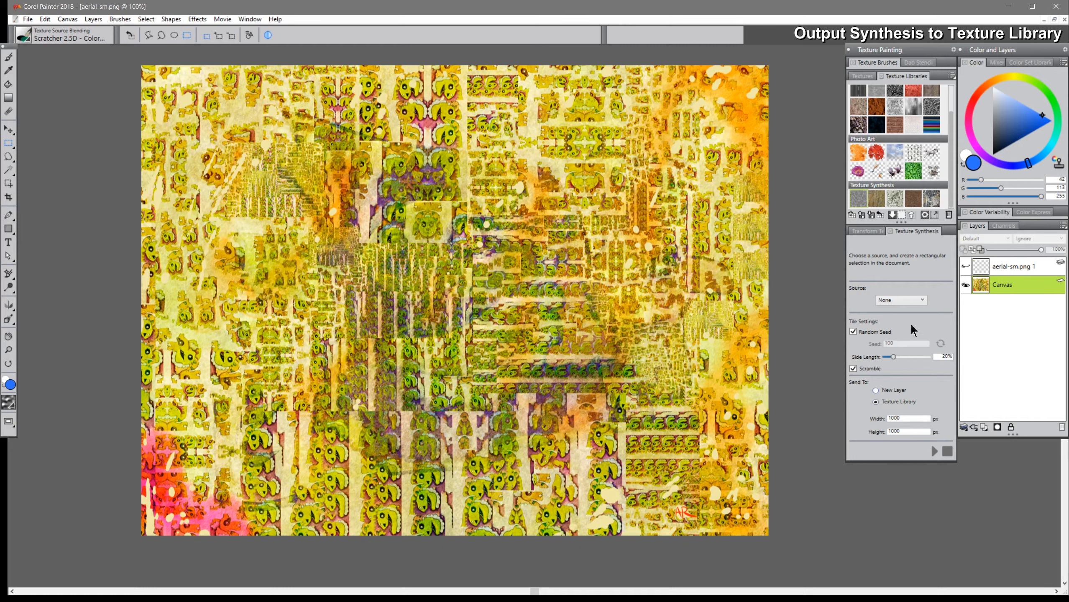
Step: Synthesize the document selection to the Texture Library, save the texture as "test" and locate it in the Texture Synthesis library
left_click(890, 328)
left_click(935, 451)
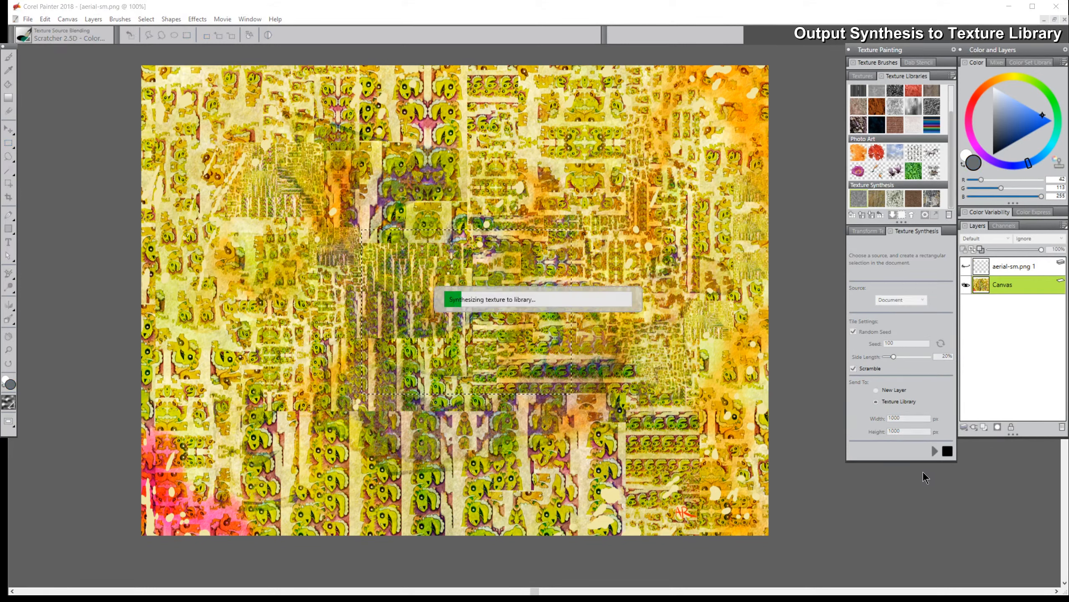
type("test")
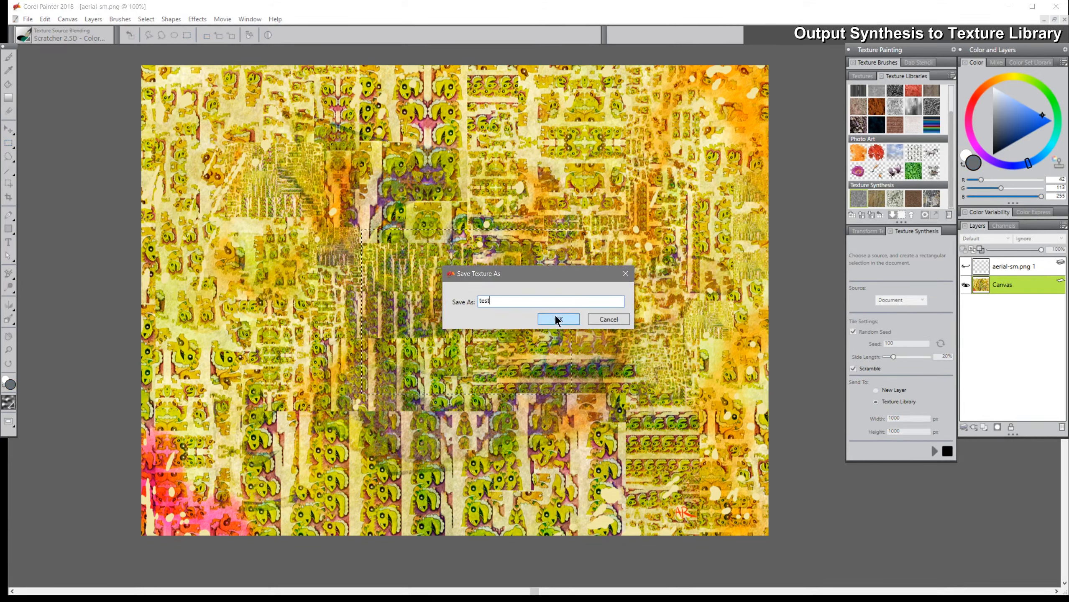
left_click(559, 320)
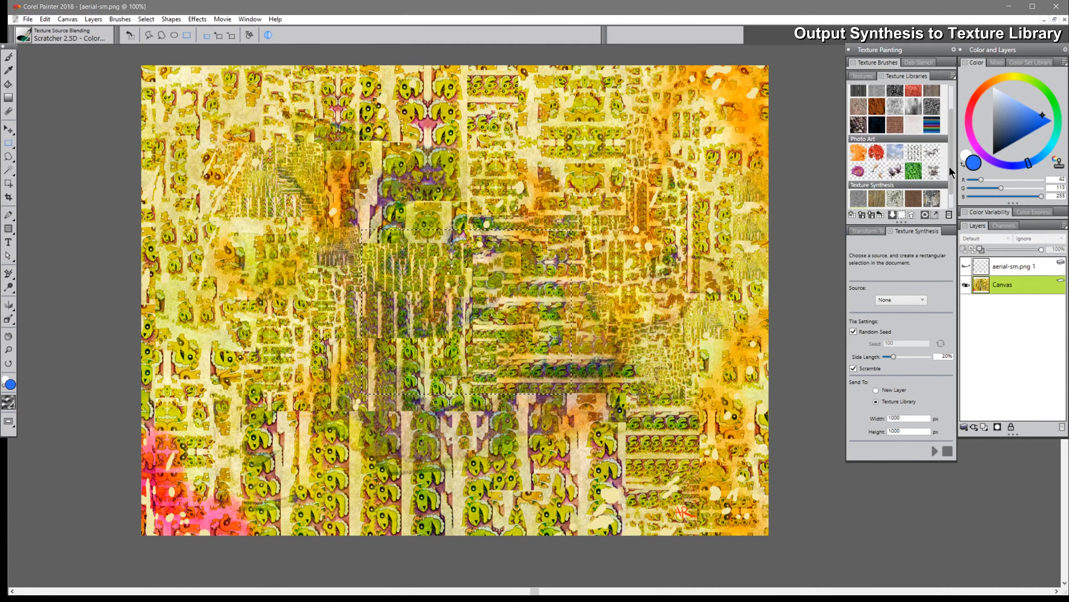
left_click_drag(949, 166, 950, 184)
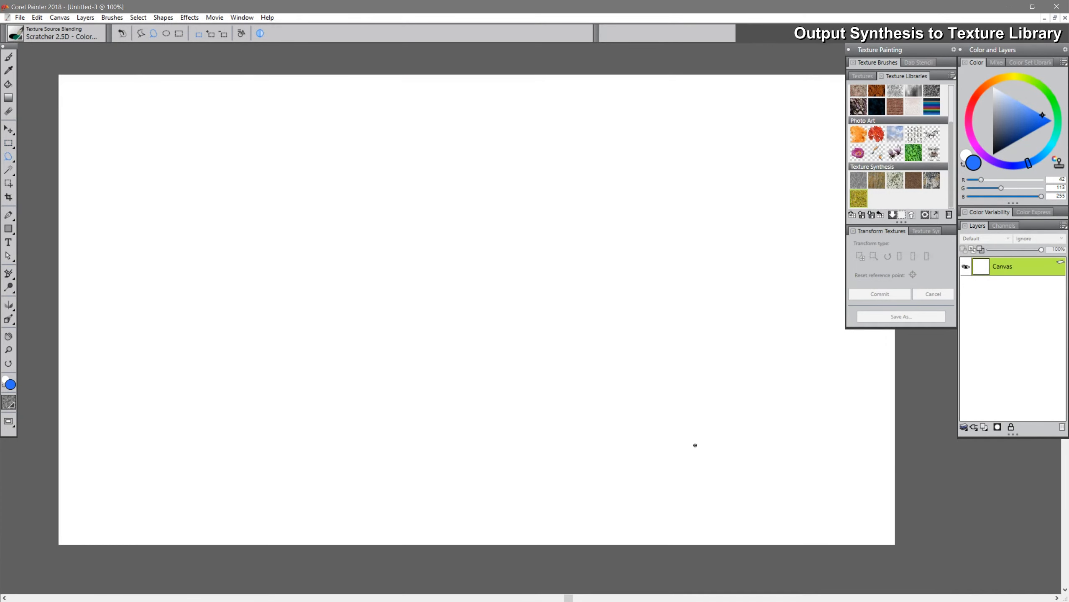
Step: In the blank Untitled-3 document, paint a trial stroke of the test texture with the Scratcher 2.5D Texture Source Blending brush
left_click(15, 35)
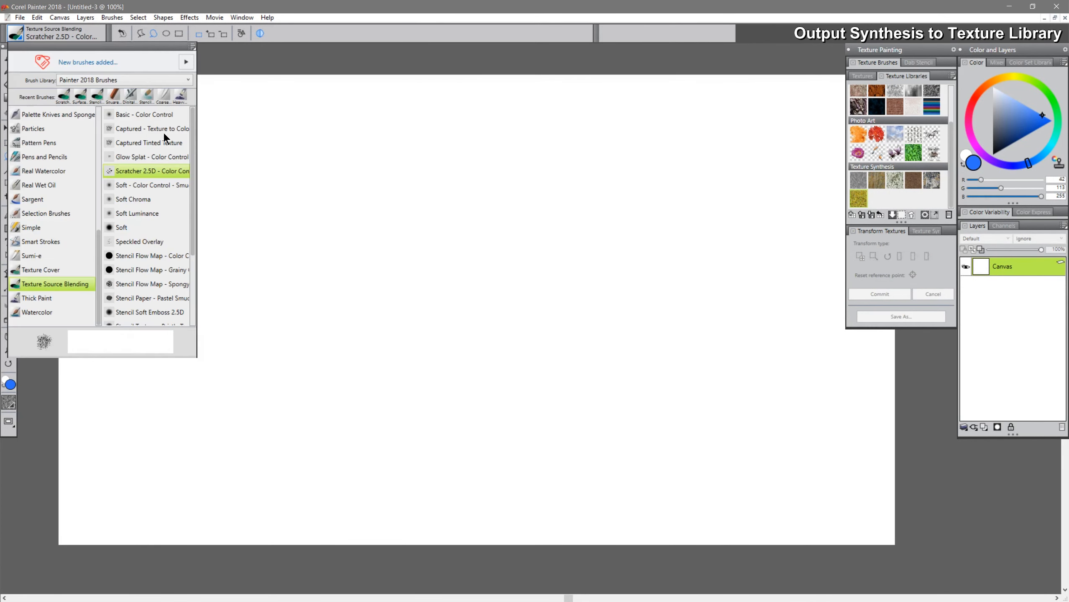
left_click(191, 168)
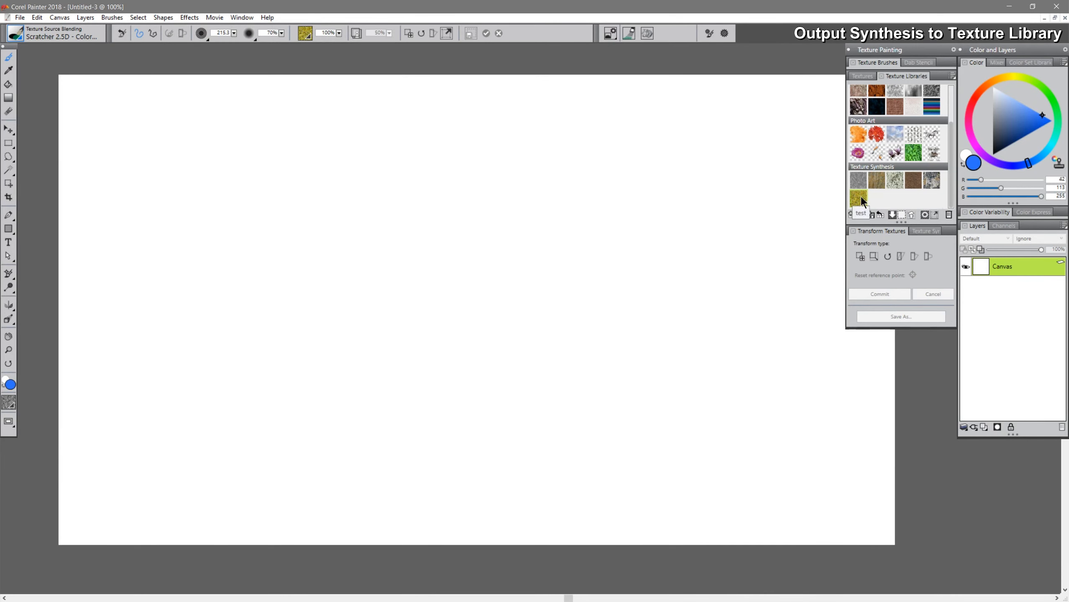
mouse_move(269, 193)
left_mouse_down()
mouse_move(246, 185)
mouse_move(263, 347)
mouse_move(382, 306)
mouse_move(453, 164)
mouse_move(207, 466)
mouse_move(429, 394)
left_mouse_up()
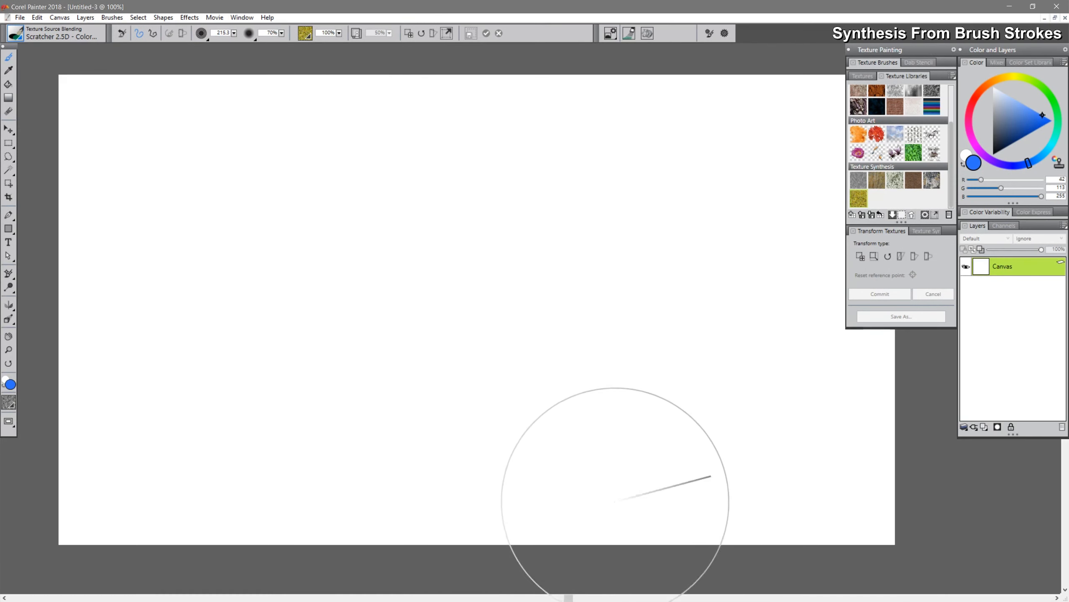
Step: Choose the Pepper Spray airbrush and set the main color to a fully saturated orange-red
left_click(16, 36)
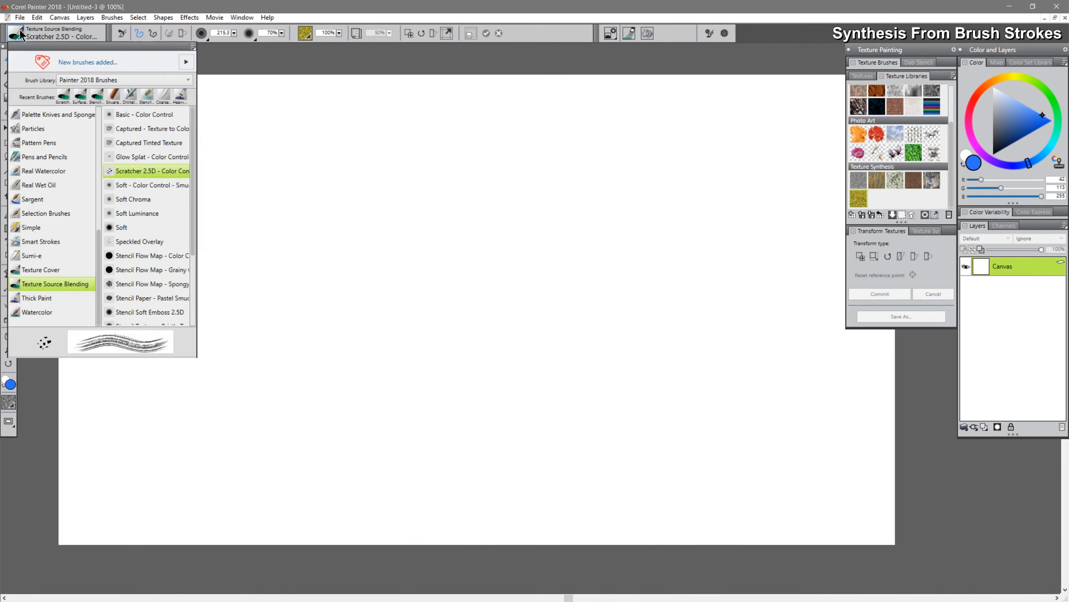
left_click(49, 128)
left_click(140, 216)
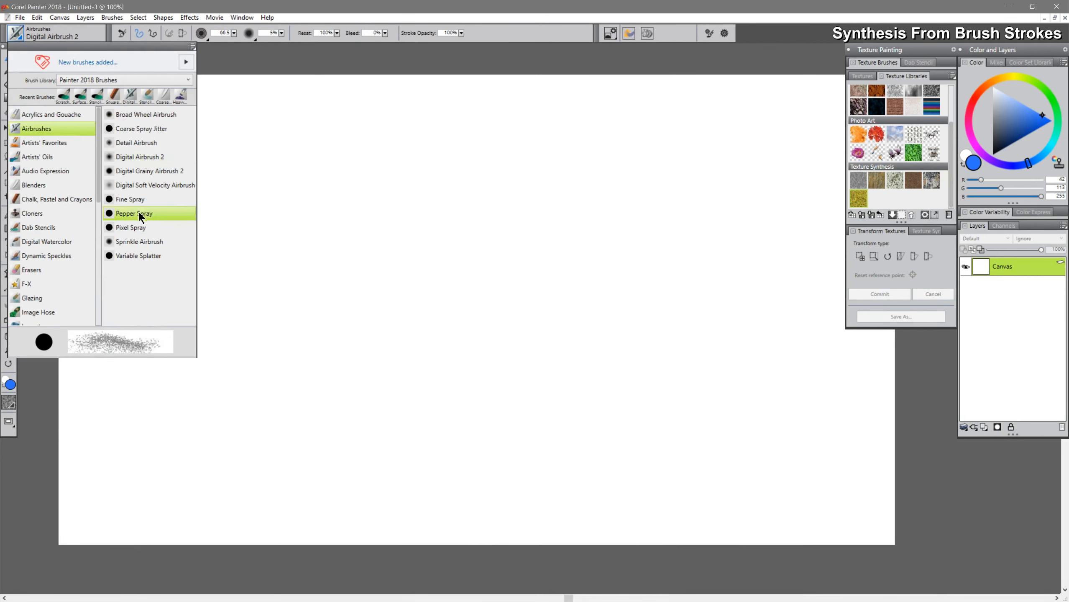
left_click(982, 93)
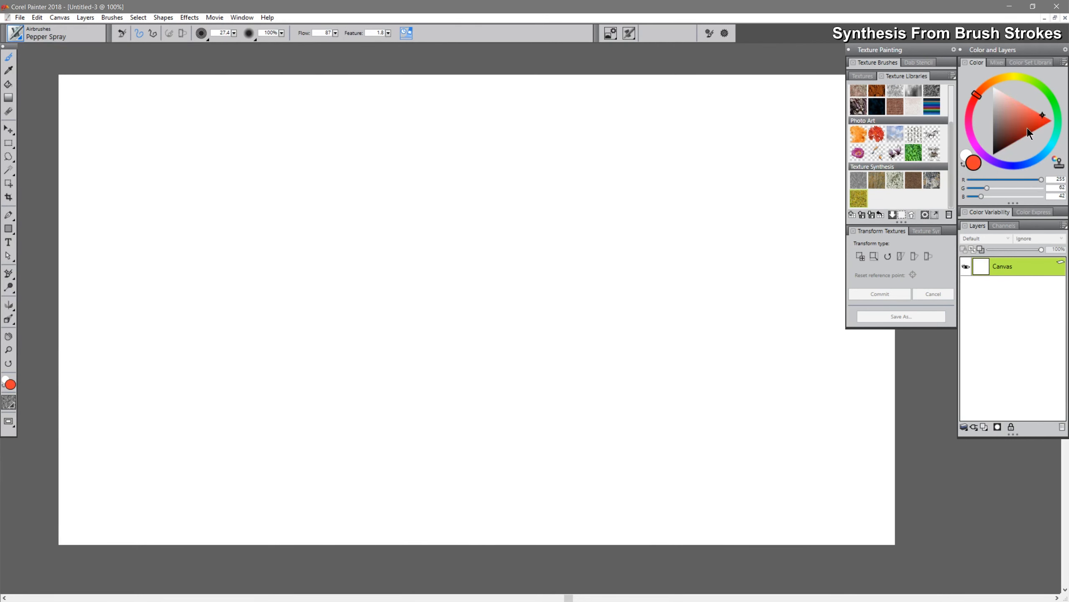
left_click(1052, 121)
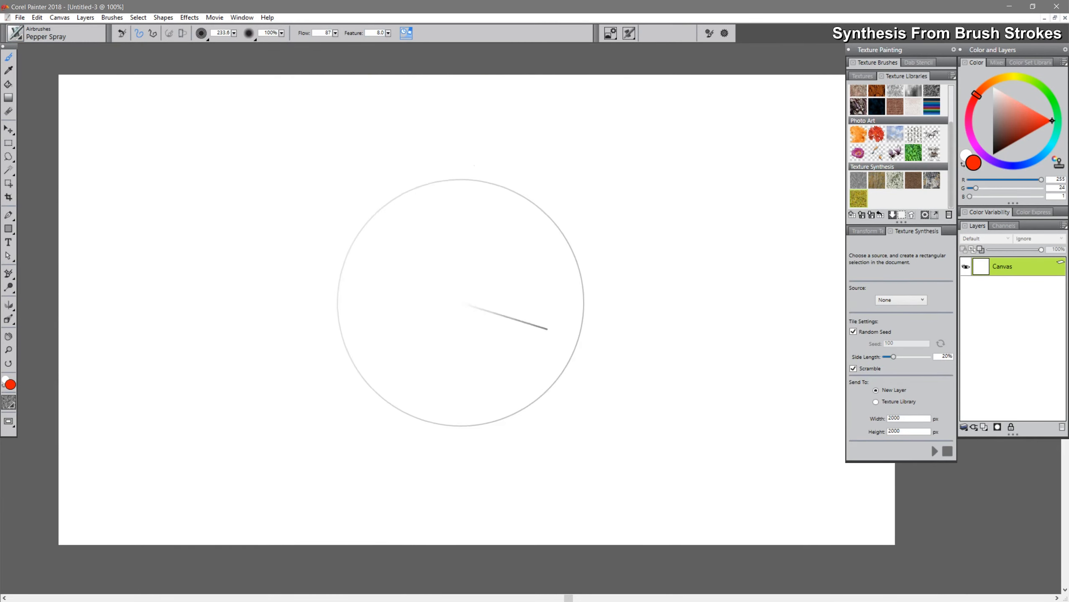
Step: Undo a first trial stroke and spray a large cluster of red speckles in the middle of the canvas
left_click_drag(476, 316, 392, 269)
key("ctrl+z")
left_click(469, 293)
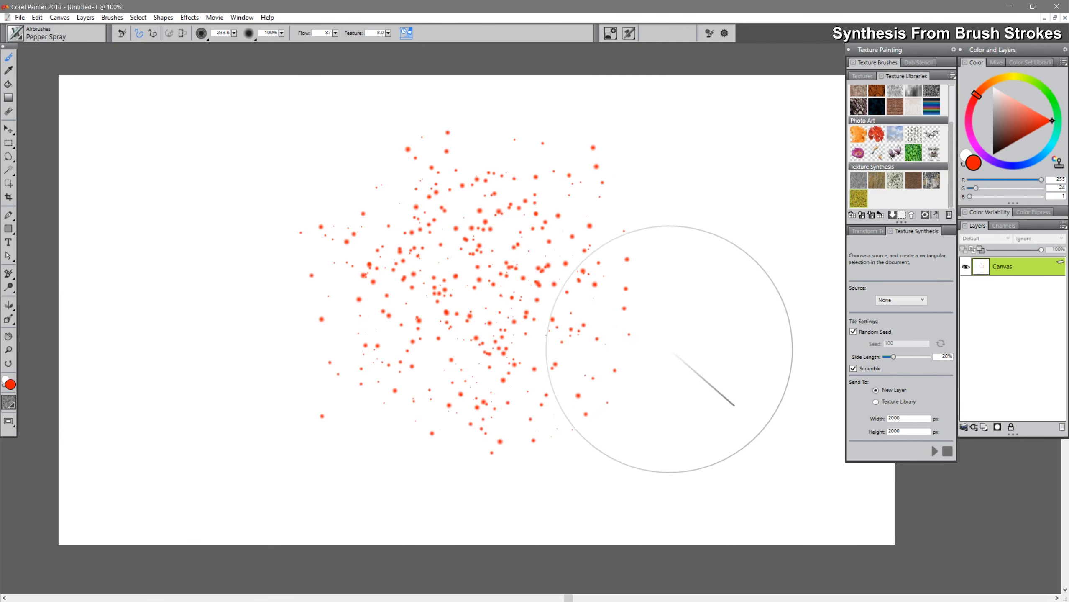
Step: Marquee-select the whole cluster of red speckles as the Document synthesis source, and close the Resize dialog without changes
key("r")
left_click_drag(262, 112, 678, 469)
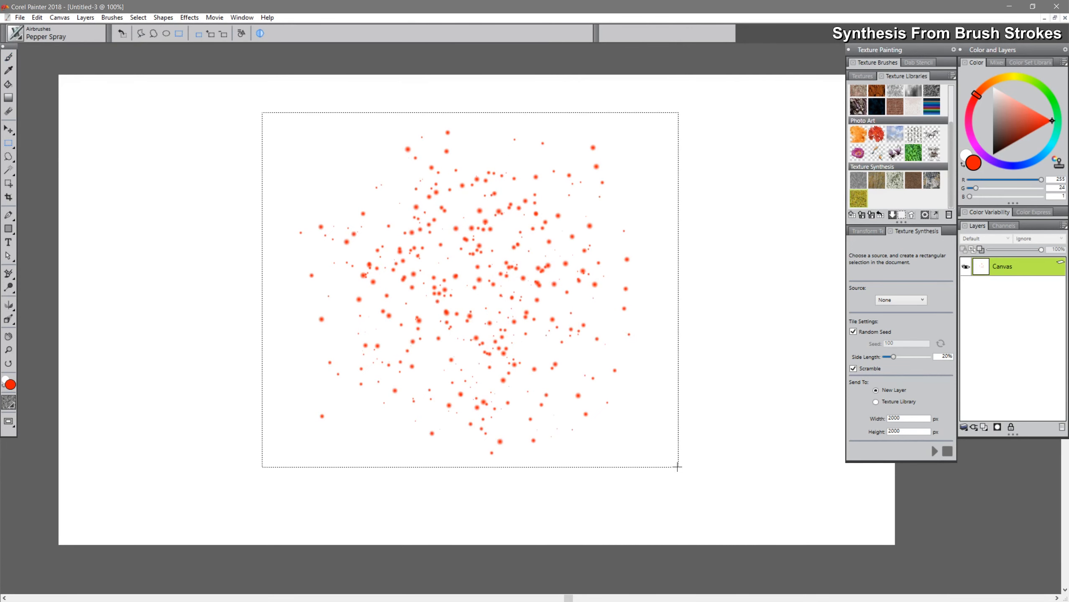
left_click(909, 300)
left_click(899, 328)
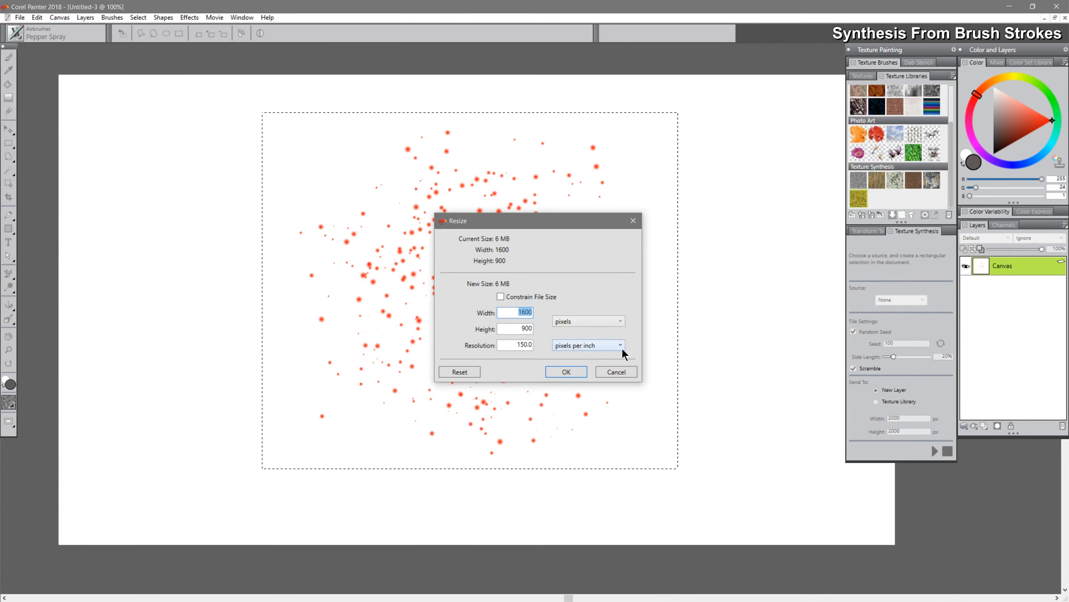
left_click(626, 371)
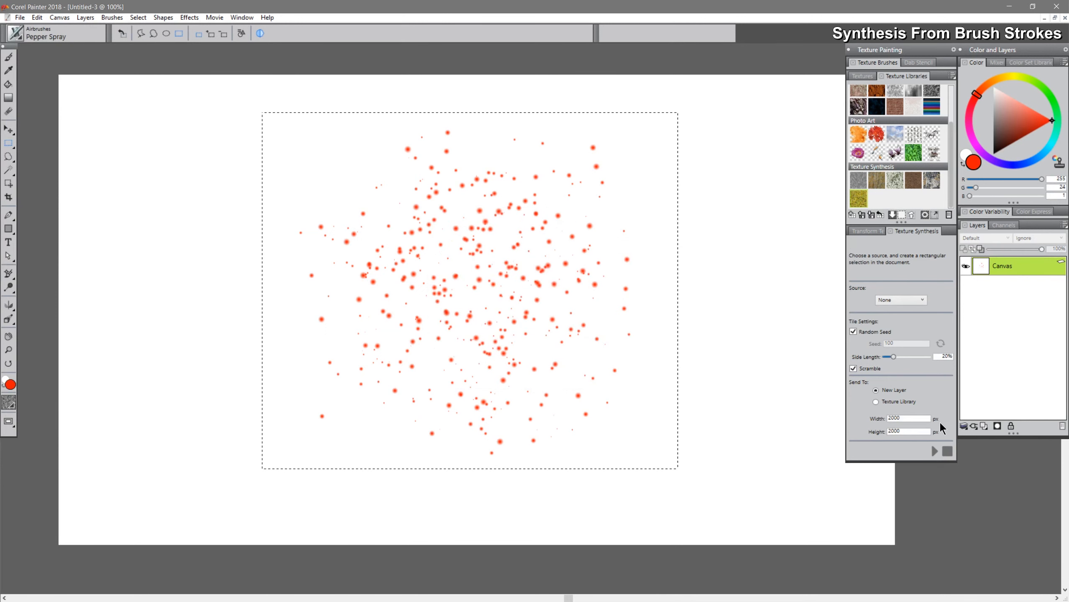
Step: Set the synthesis output to 1600 px wide and 900 px high and synthesize the speckle selection to a new layer
double_click(895, 418)
type("1600")
key("Tab")
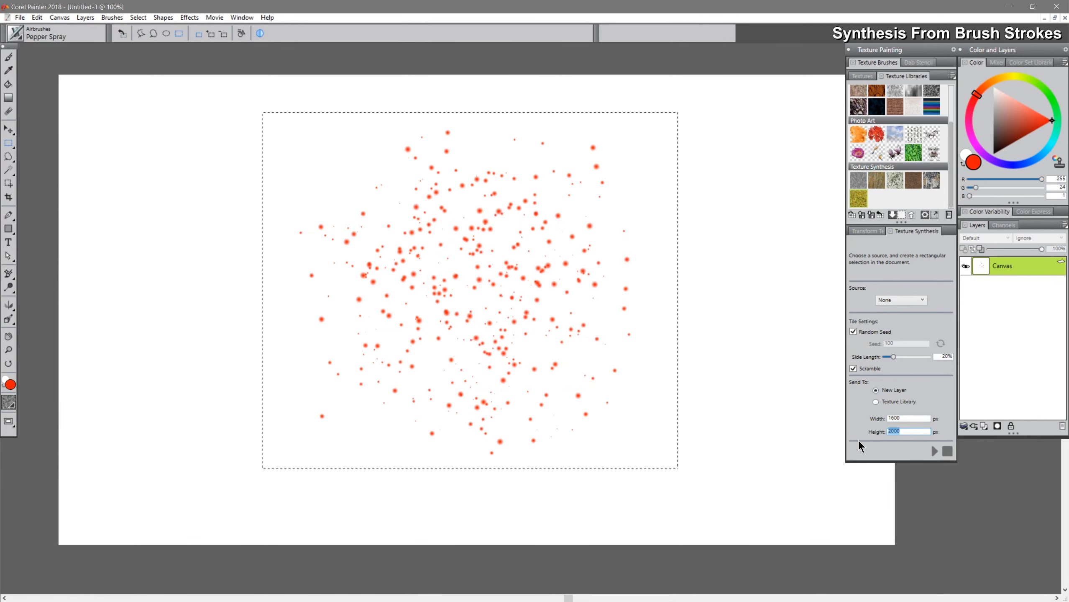
type("900")
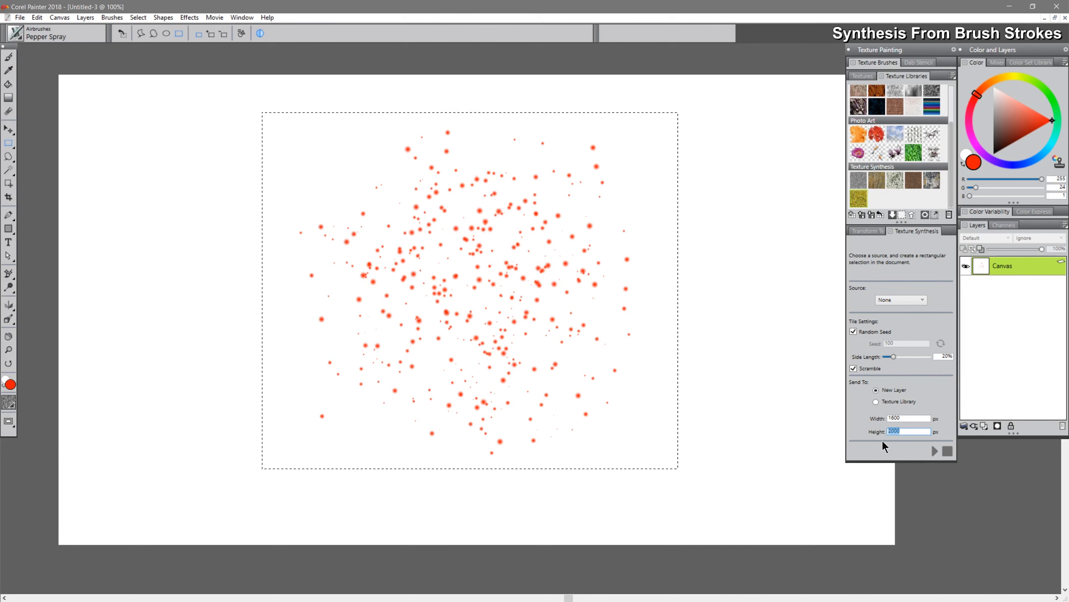
left_click(935, 451)
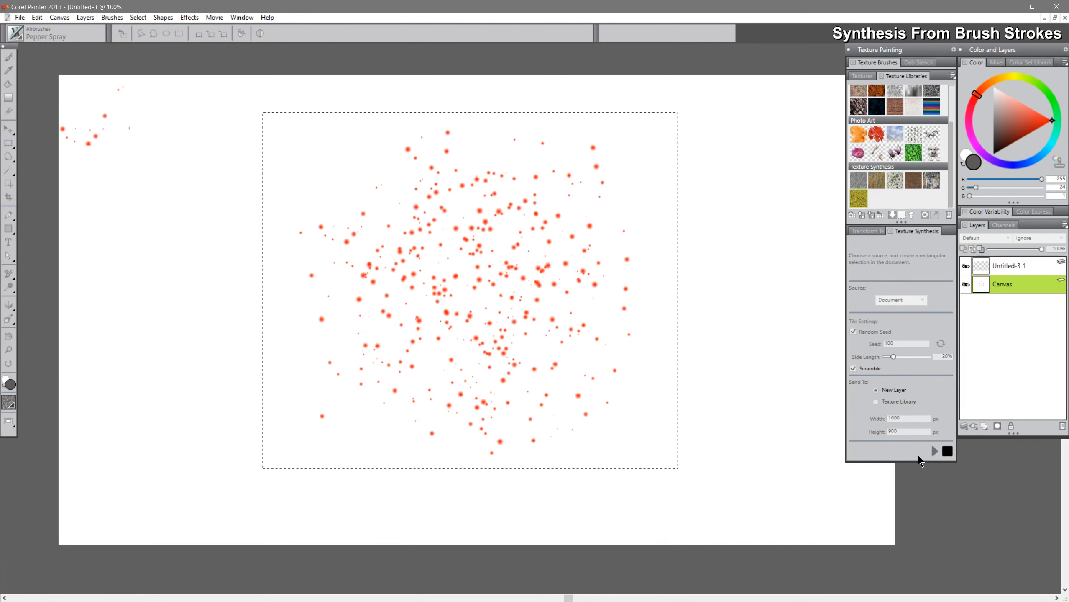